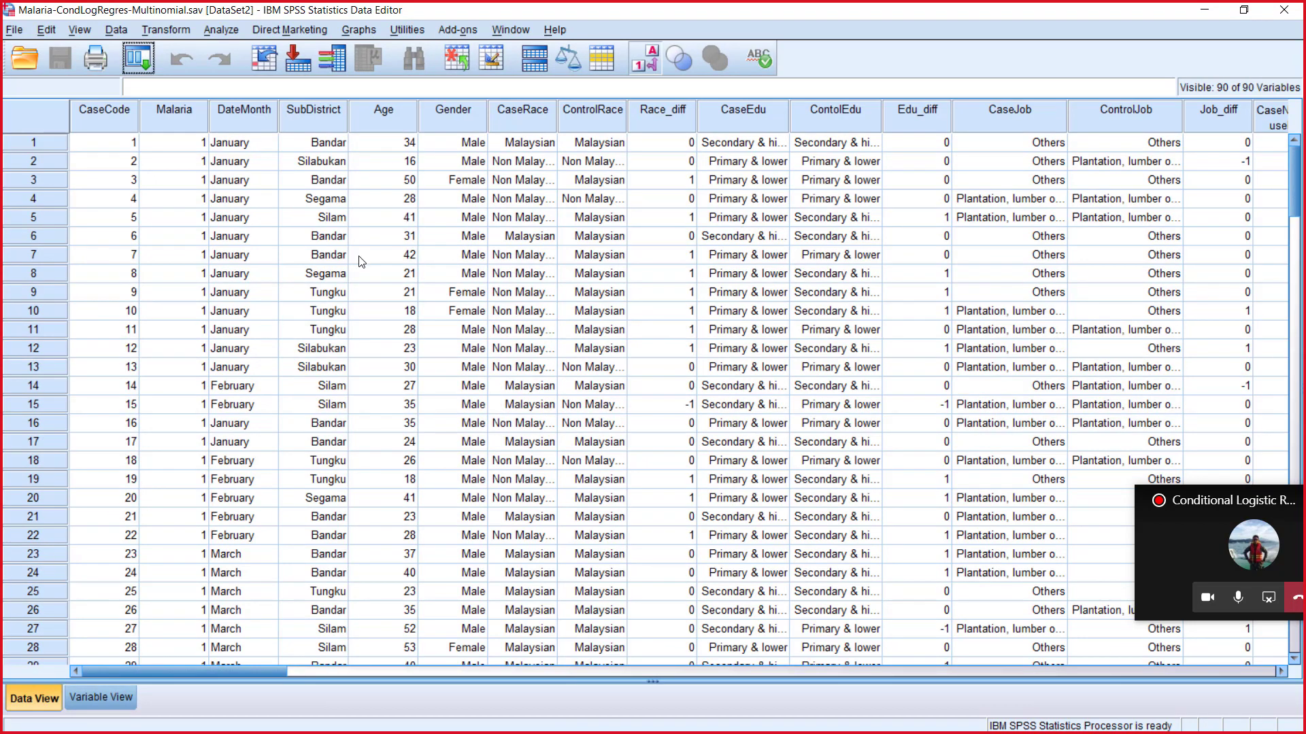
# Open the Multinomial Logistic Regression dialog and set Malaria as the dependent variable.
pyautogui.click(221, 29)
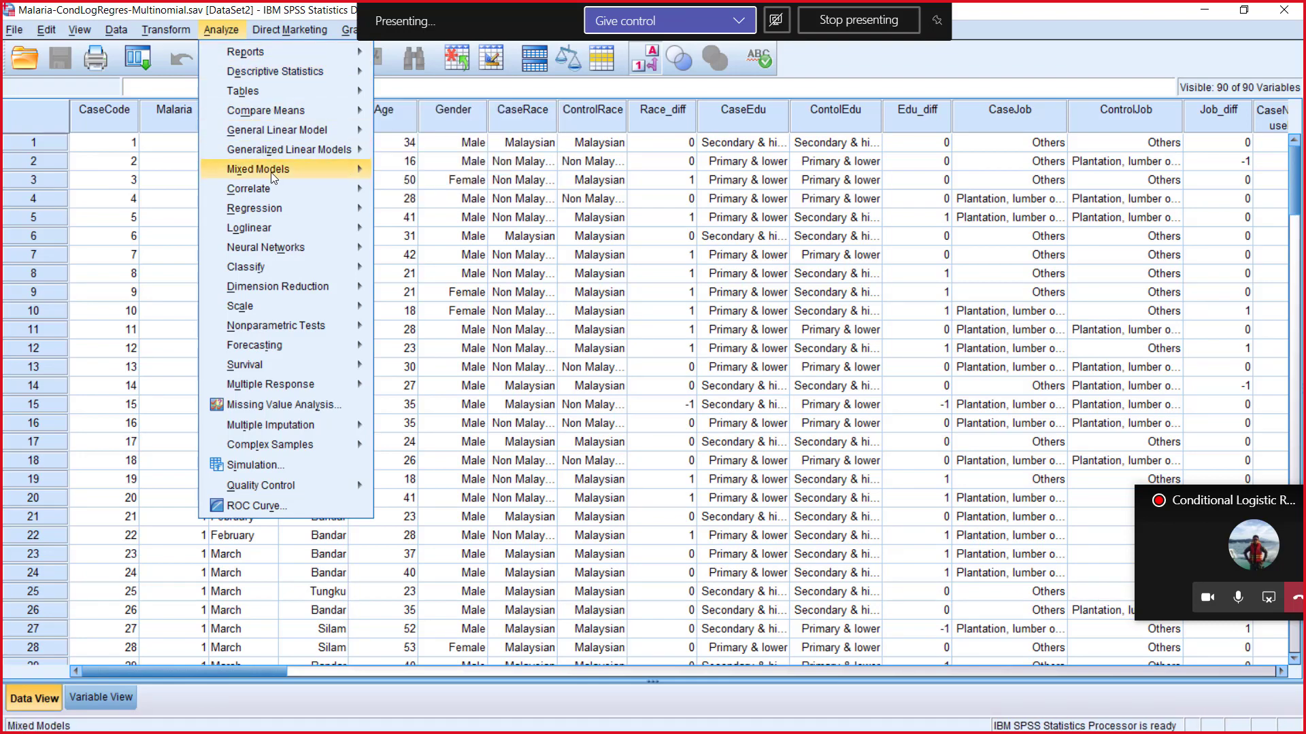
pyautogui.moveTo(272, 206)
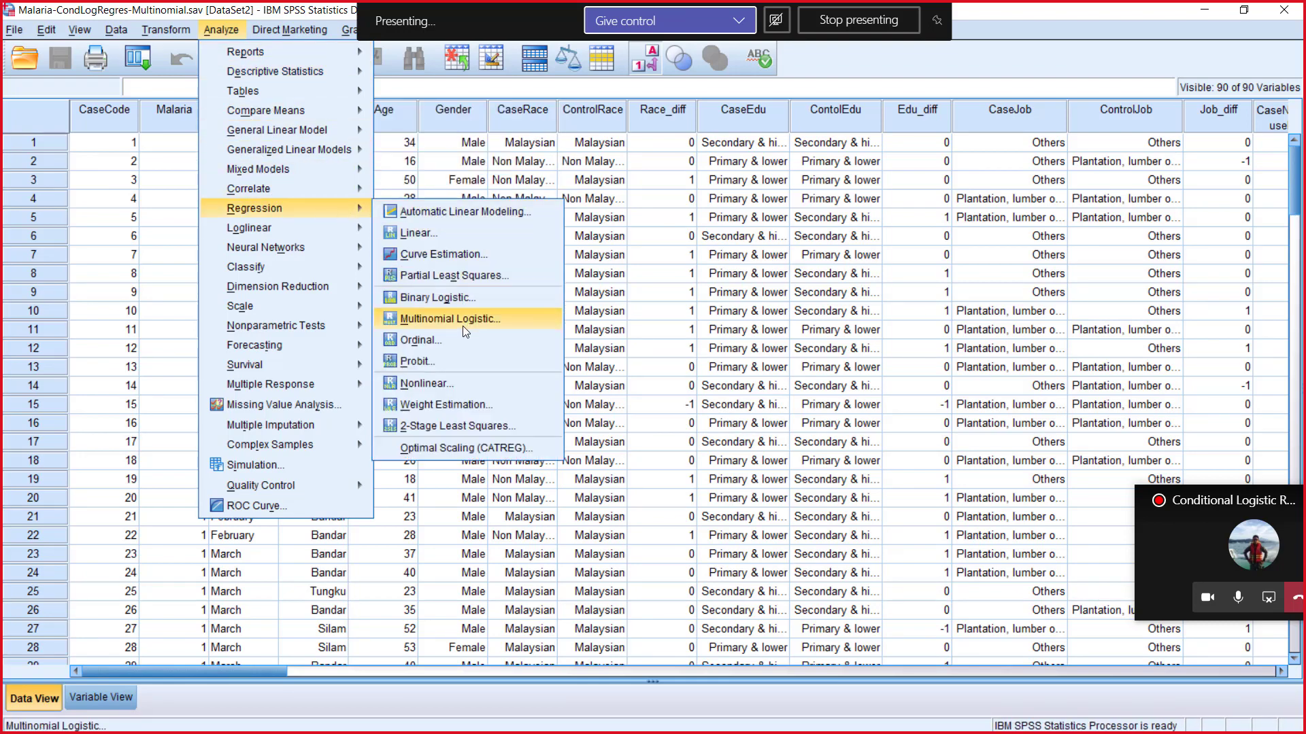
pyautogui.click(463, 320)
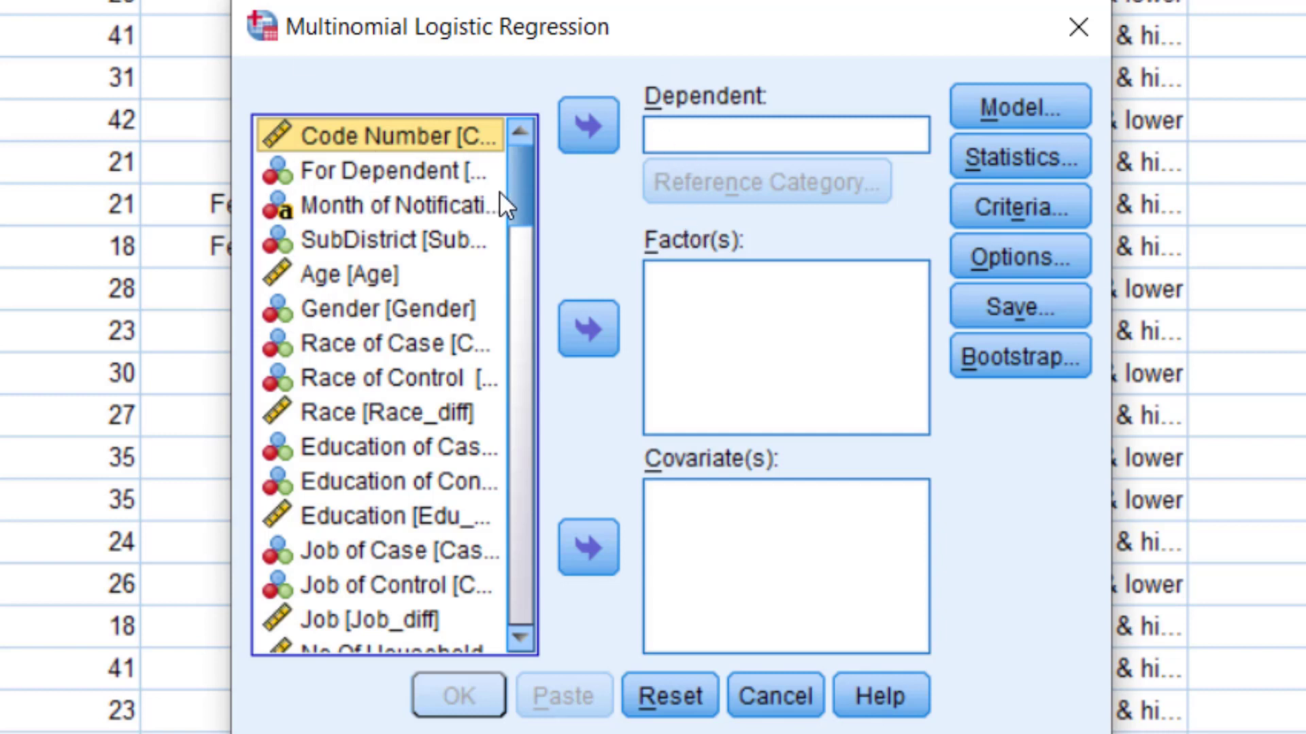
pyautogui.click(428, 166)
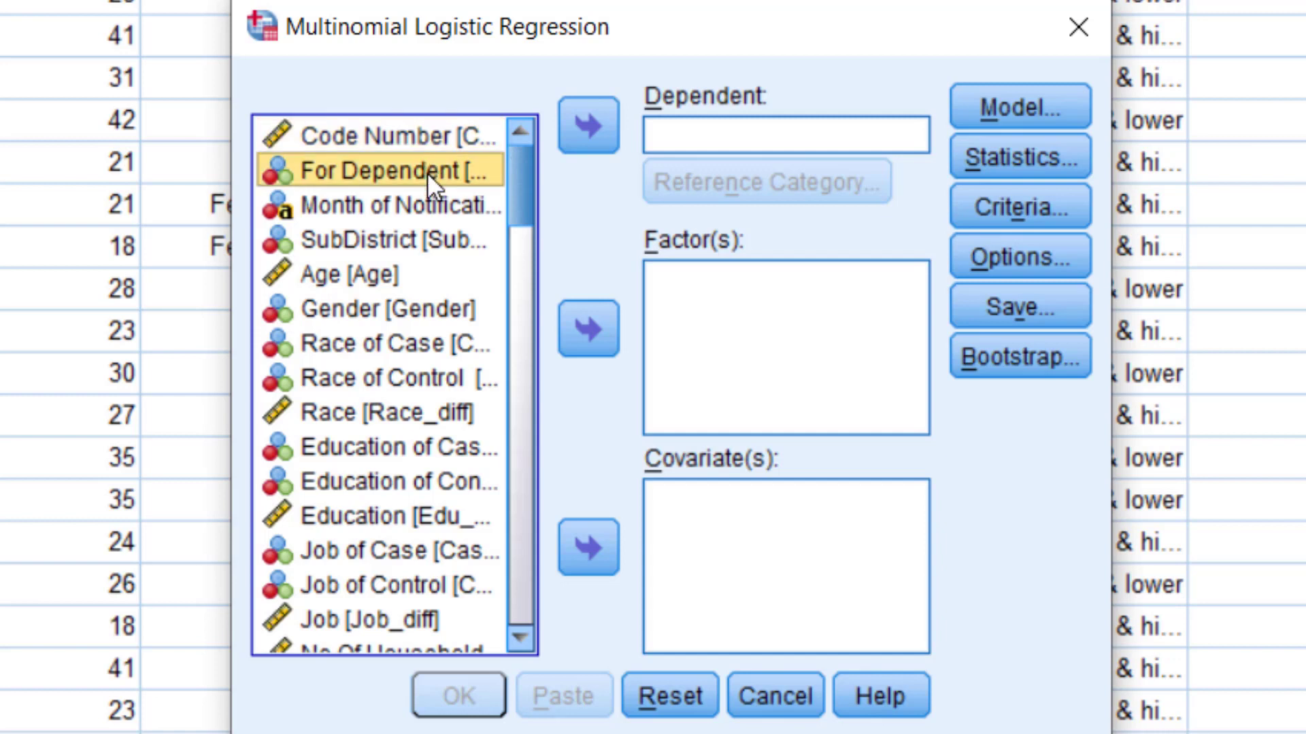
pyautogui.click(597, 141)
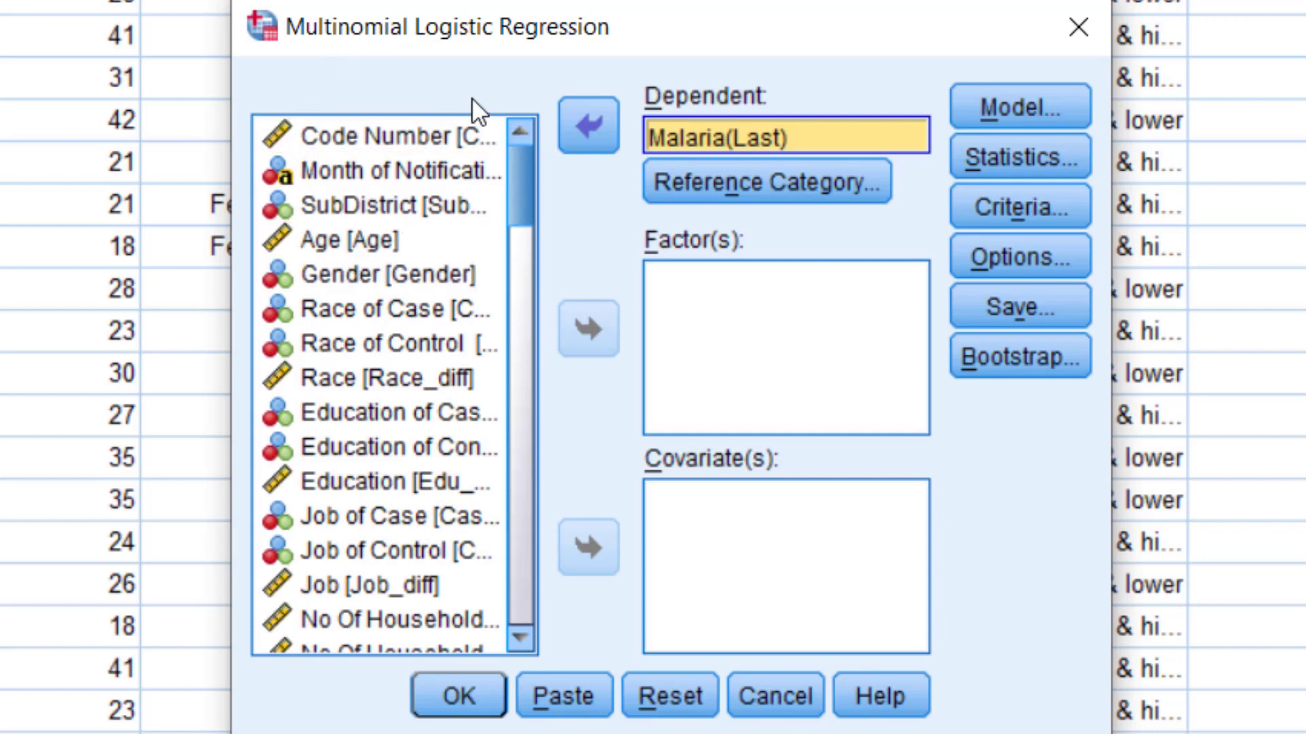
# Switch the variable list to show variable names and select Race_diff, Edu_diff, Job_diff and Pay_diff together.
pyautogui.rightClick(368, 211)
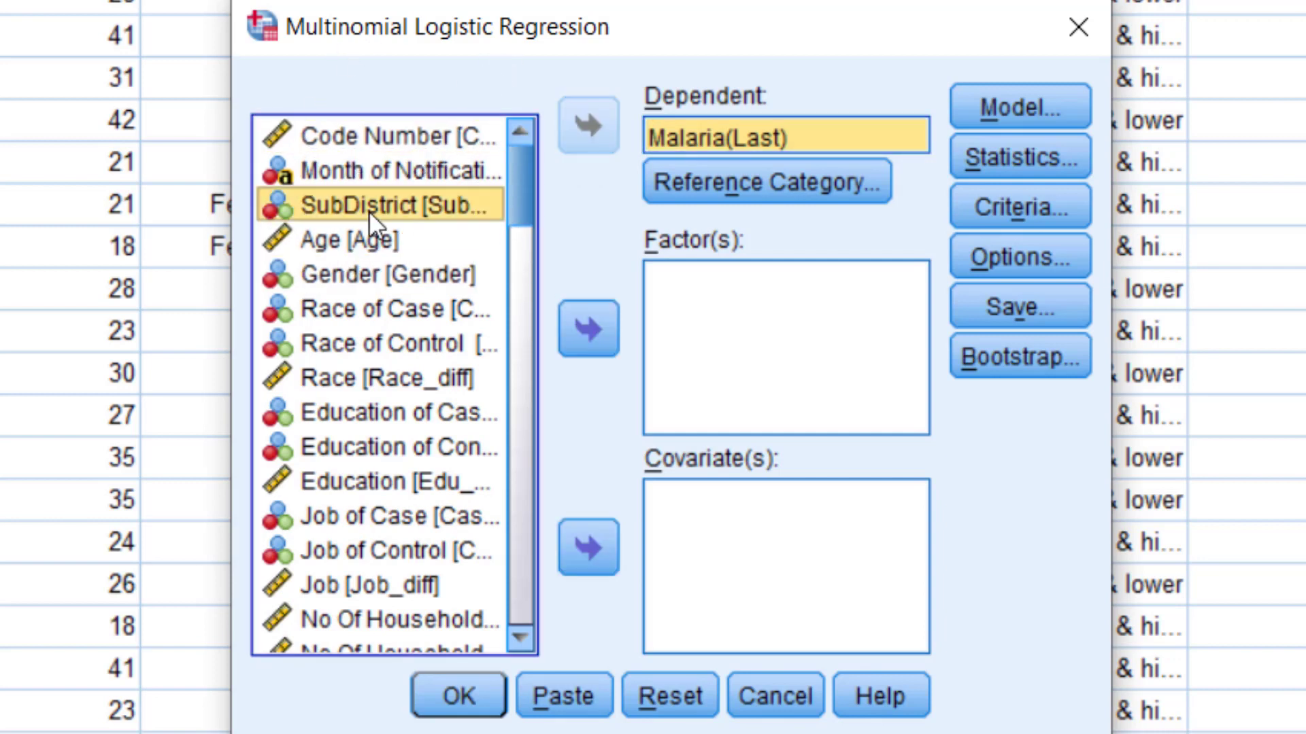
pyautogui.click(415, 251)
pyautogui.click(398, 381)
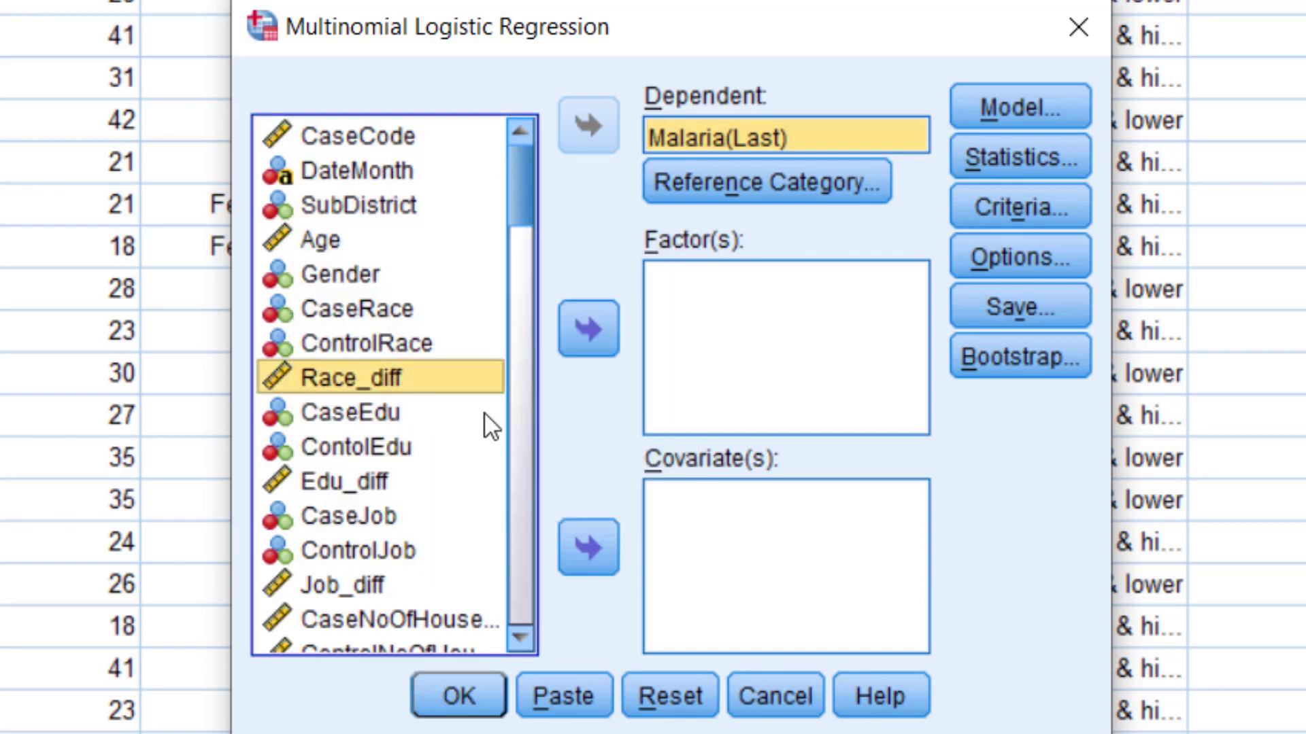
pyautogui.moveTo(522, 211); pyautogui.dragTo(520, 234)
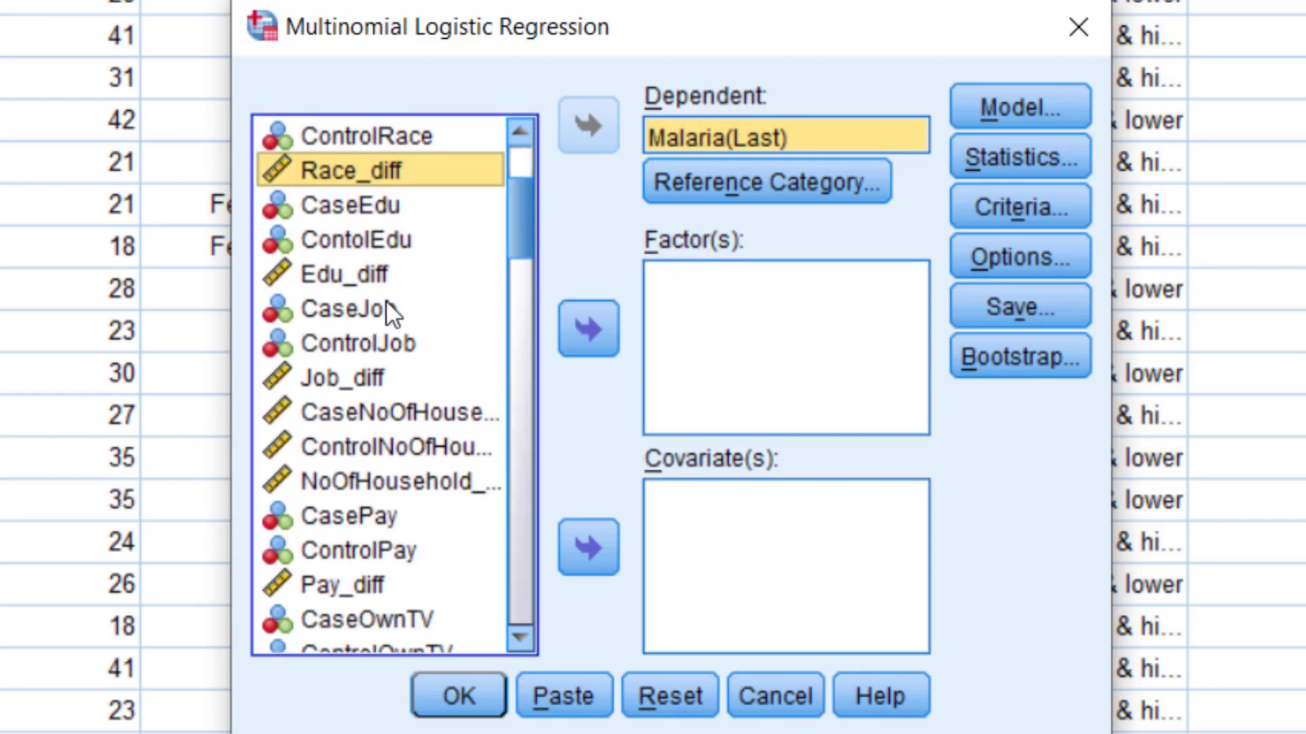
pyautogui.keyDown('ctrl'); pyautogui.click(376, 279); pyautogui.keyUp('ctrl')
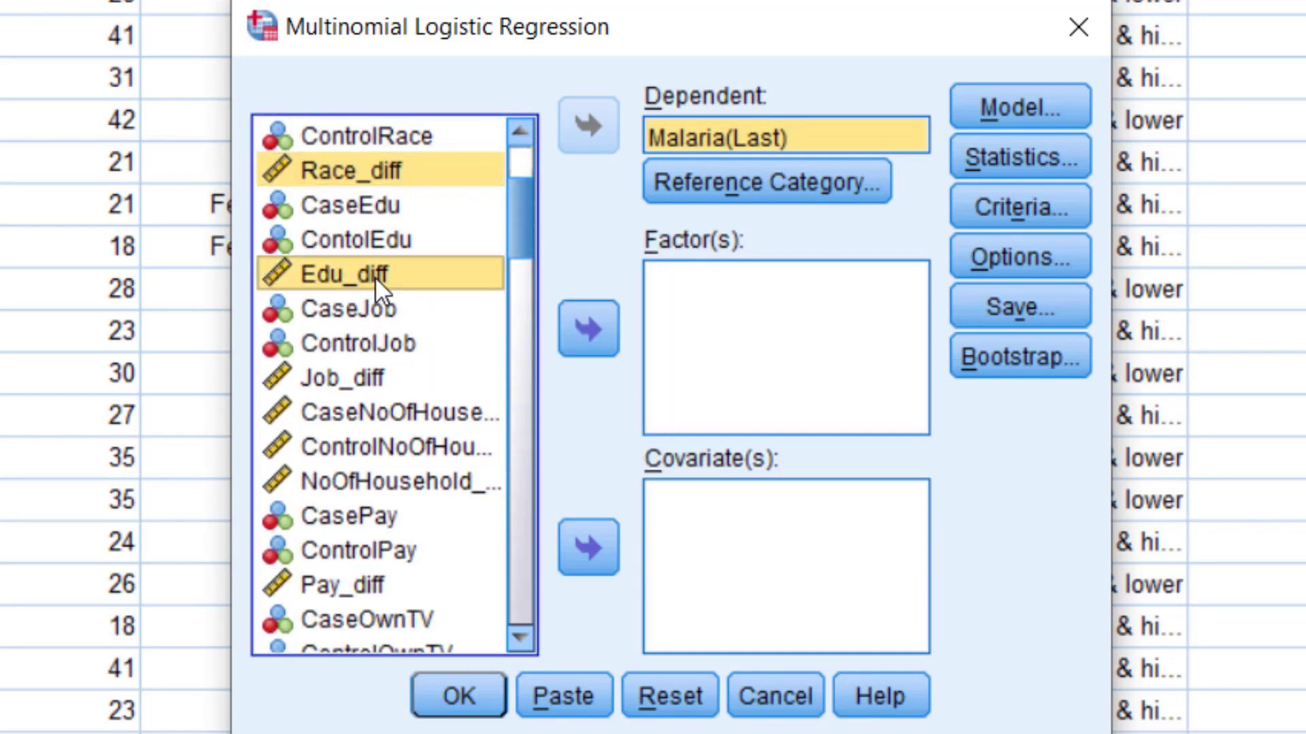
pyautogui.keyDown('ctrl'); pyautogui.click(349, 382); pyautogui.keyUp('ctrl')
pyautogui.moveTo(520, 237); pyautogui.dragTo(516, 275)
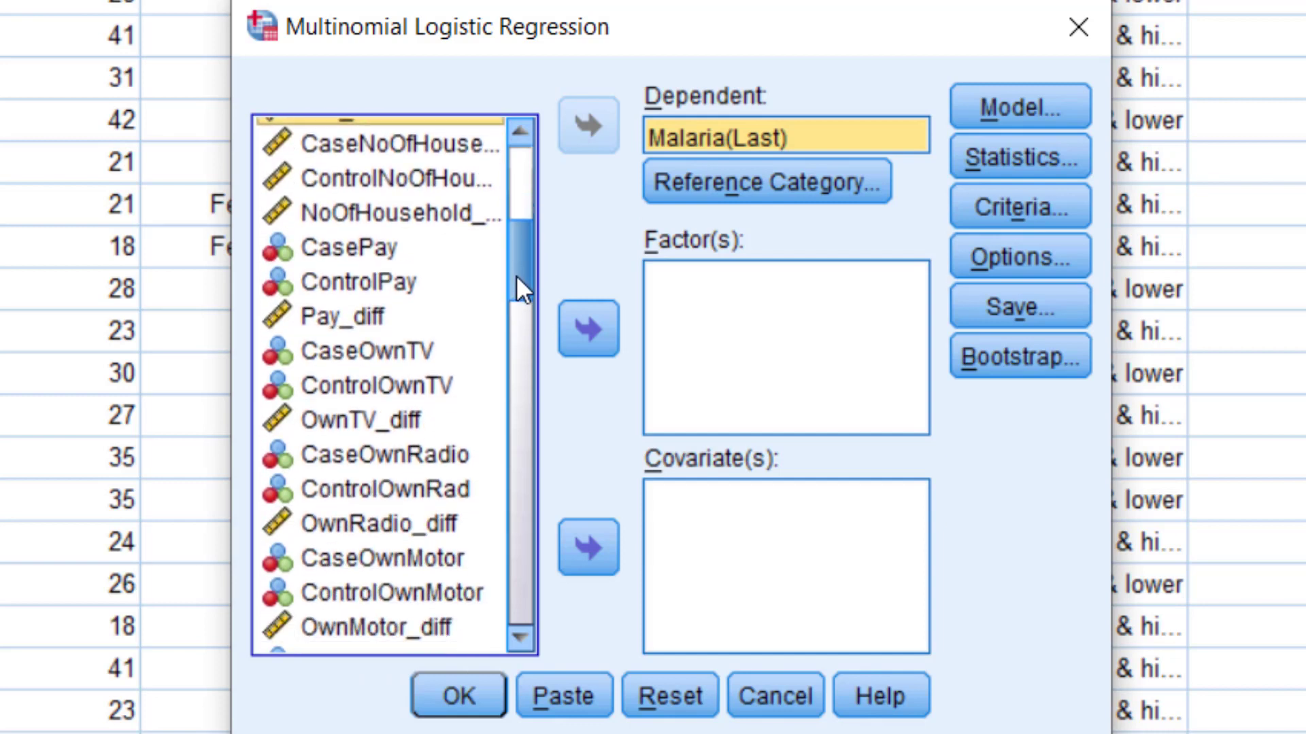
pyautogui.keyDown('ctrl'); pyautogui.click(366, 311); pyautogui.keyUp('ctrl')
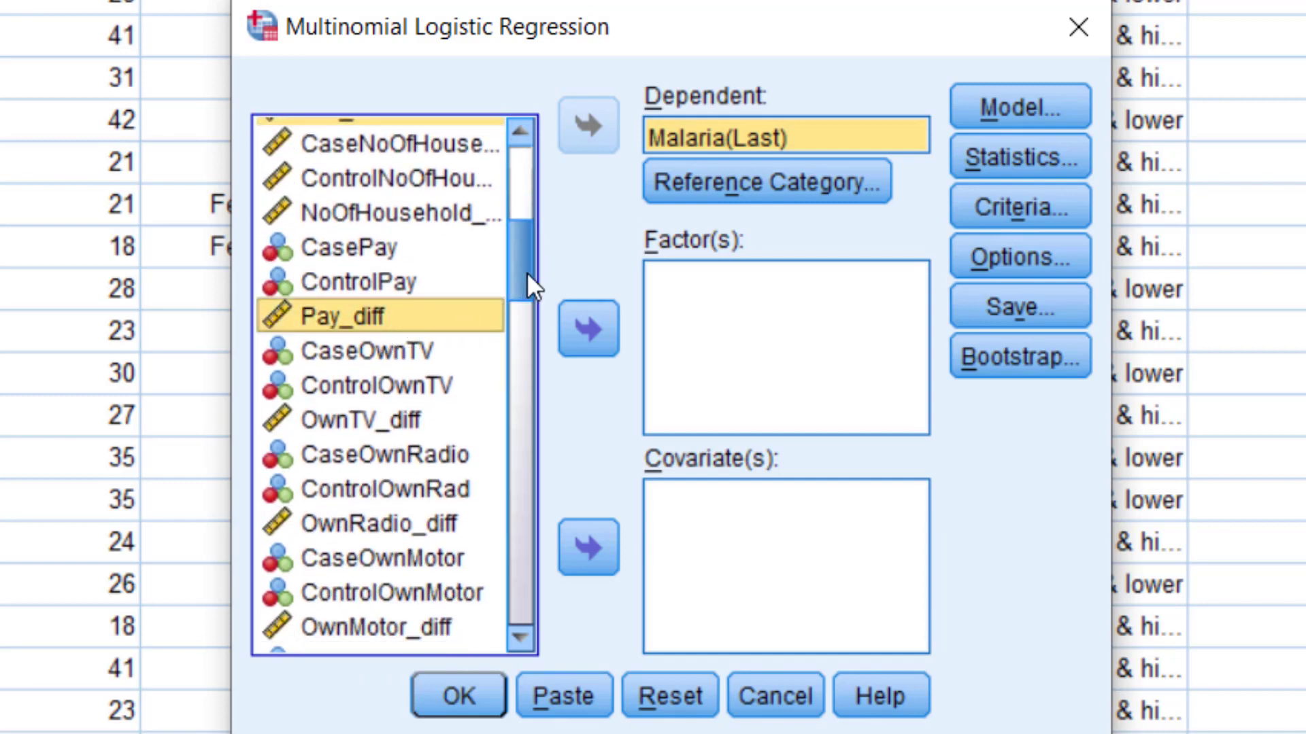
# Extend the selection with NoOfHousehold_diff, OwnTV_diff, OwnRadio_diff, OwnMotor_diff and OwnCar_diff.
pyautogui.keyDown('ctrl'); pyautogui.click(463, 216); pyautogui.keyUp('ctrl')
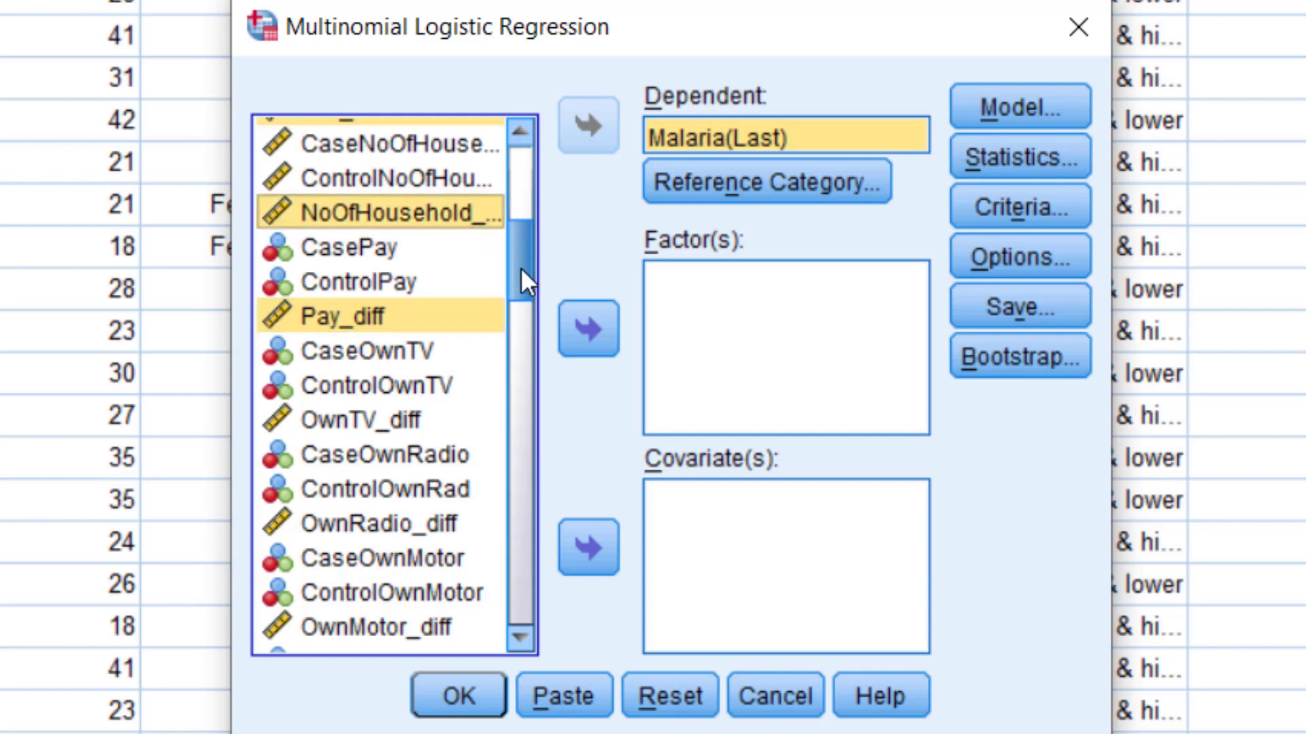
pyautogui.moveTo(520, 267); pyautogui.dragTo(520, 279)
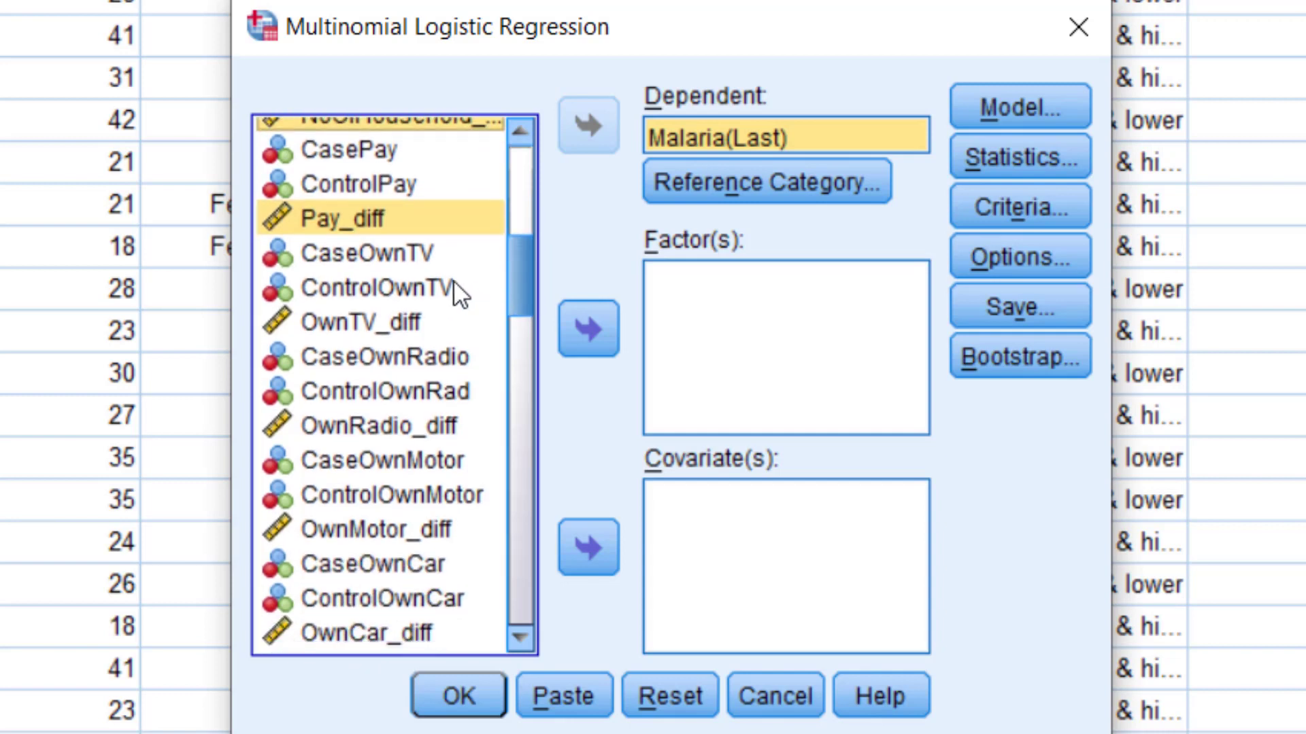
pyautogui.keyDown('ctrl'); pyautogui.click(414, 322); pyautogui.keyUp('ctrl')
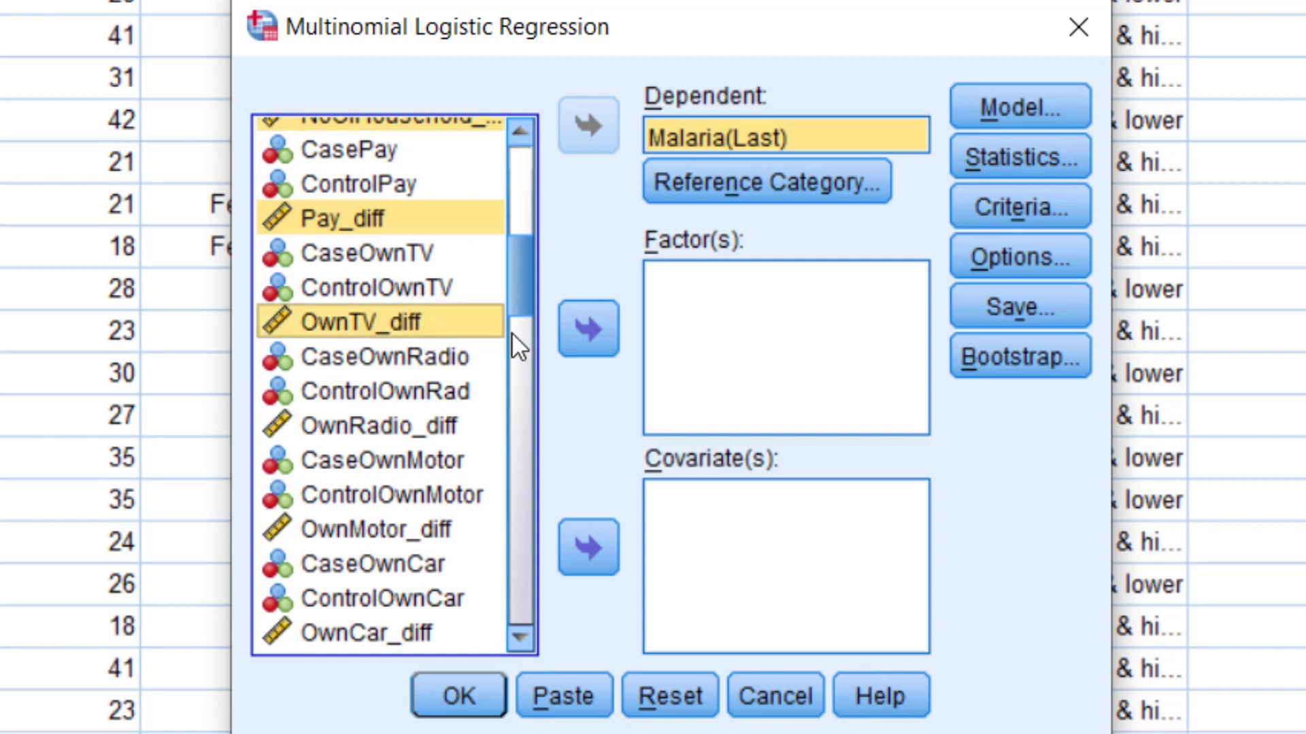
pyautogui.moveTo(517, 291); pyautogui.dragTo(446, 310)
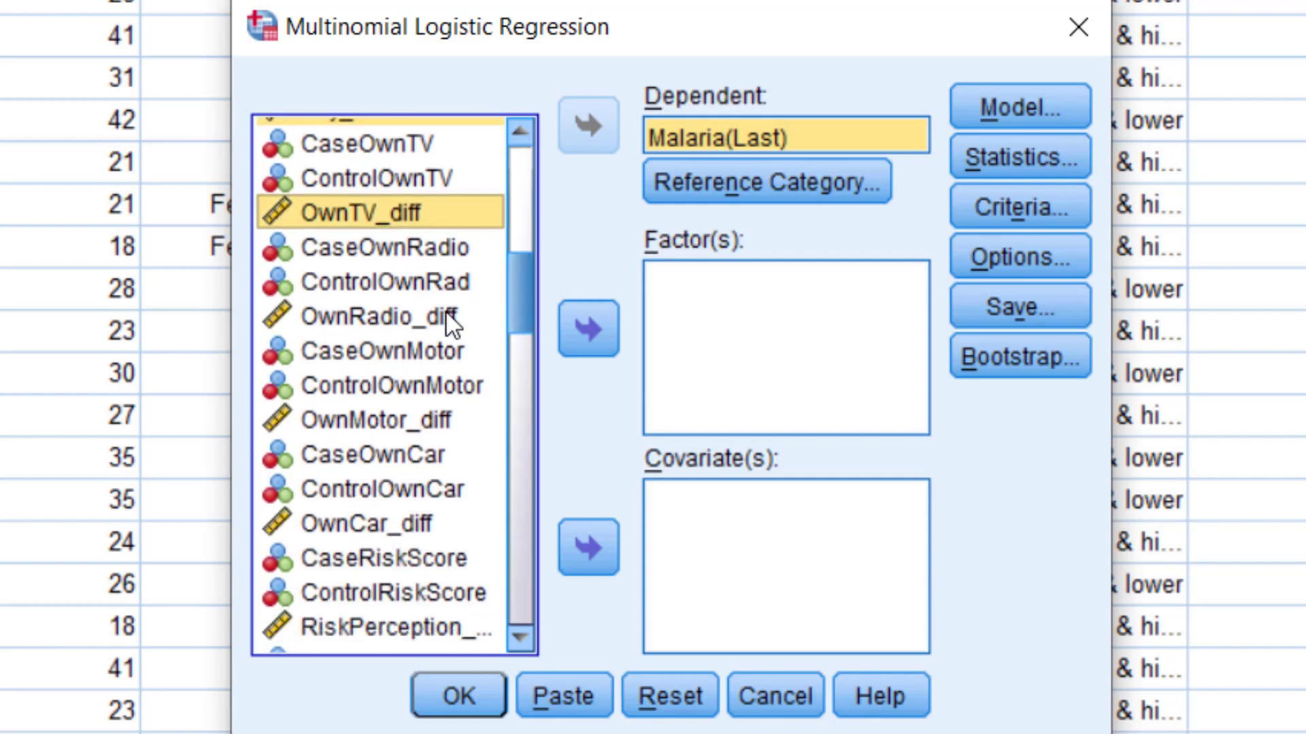
pyautogui.keyDown('ctrl'); pyautogui.click(390, 318); pyautogui.keyUp('ctrl')
pyautogui.keyDown('ctrl'); pyautogui.click(388, 416); pyautogui.keyUp('ctrl')
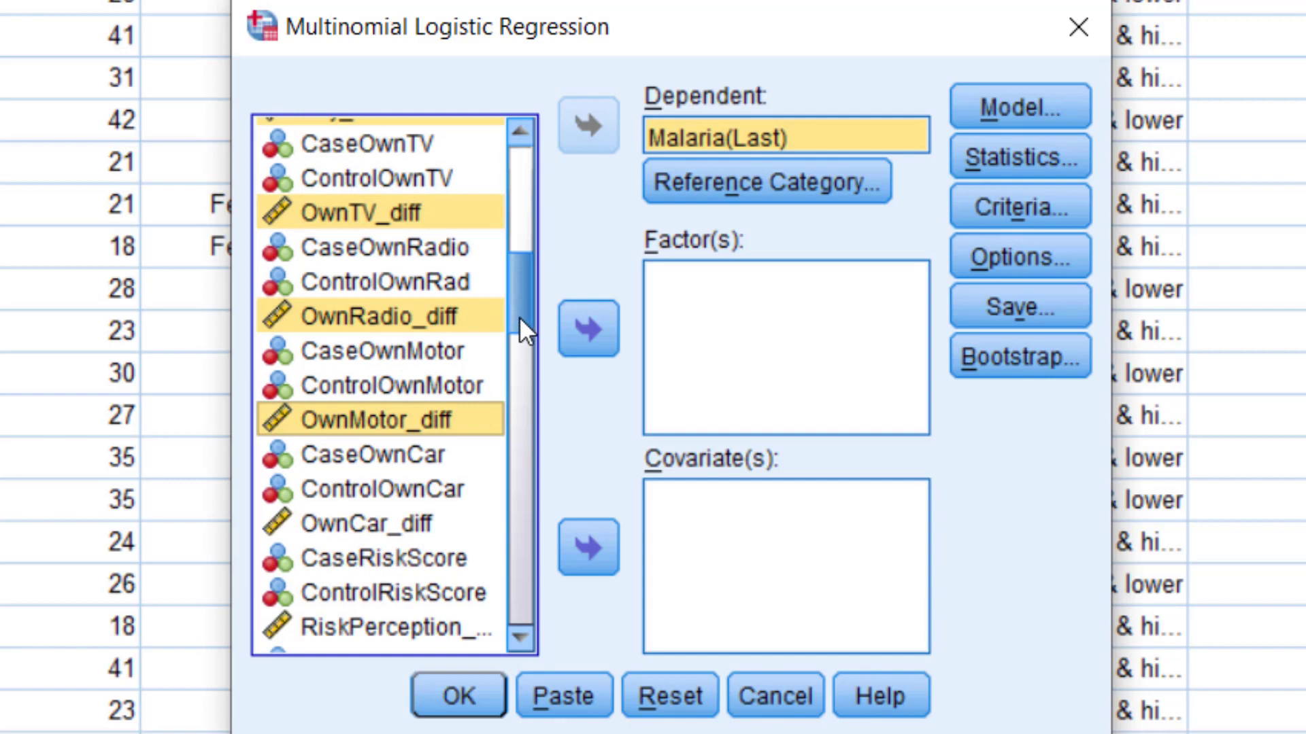
pyautogui.moveTo(520, 316); pyautogui.dragTo(463, 348)
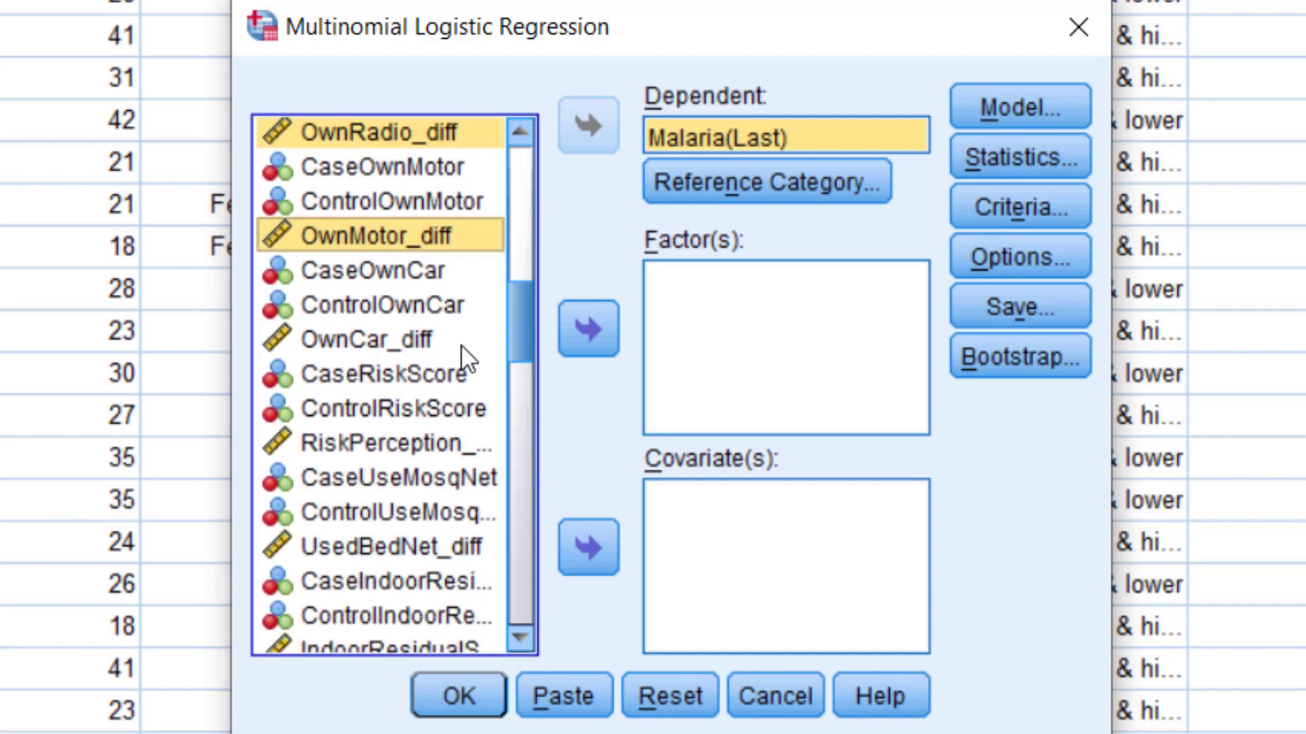
pyautogui.keyDown('ctrl'); pyautogui.click(393, 346); pyautogui.keyUp('ctrl')
# Add the RiskPerception and IndoorResidual difference variables, UsedBedNet_diff and PPE_diff to the selection.
pyautogui.keyDown('ctrl'); pyautogui.click(415, 441); pyautogui.keyUp('ctrl')
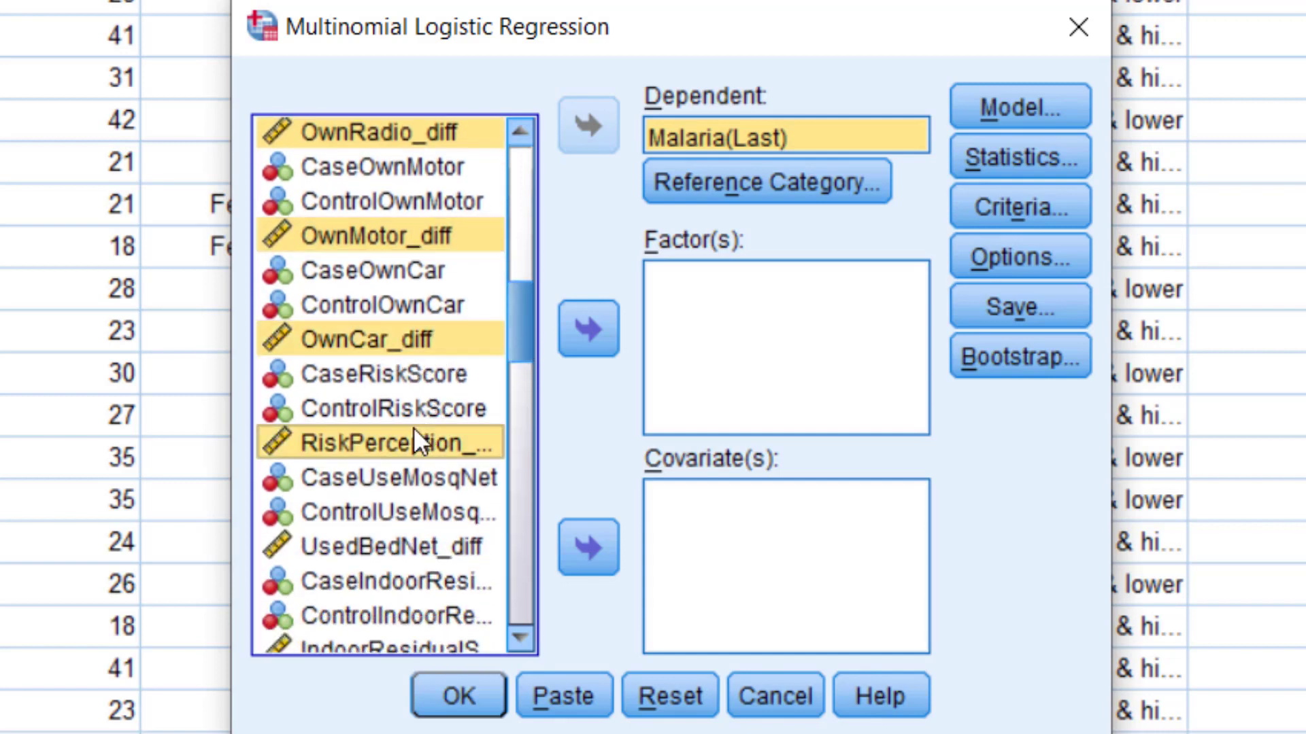
pyautogui.scroll(-2, 522, 306)
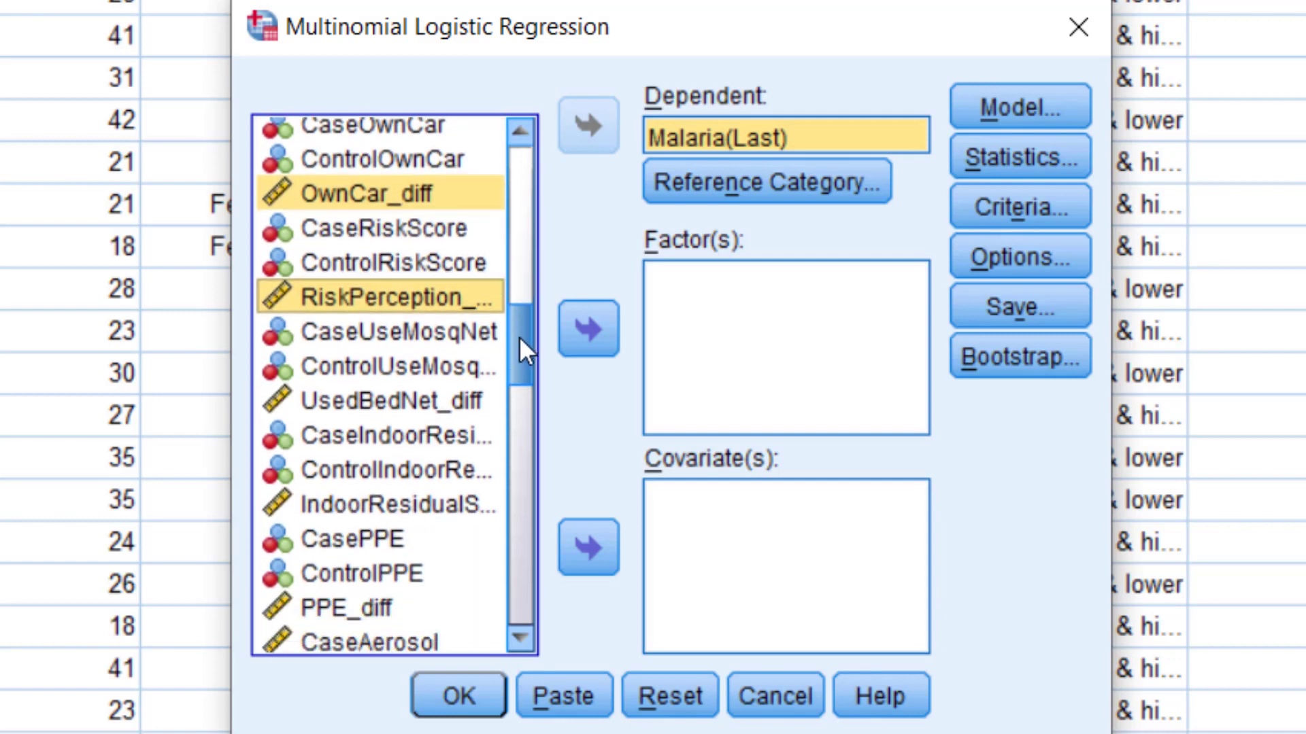
pyautogui.keyDown('ctrl'); pyautogui.click(394, 402); pyautogui.keyUp('ctrl')
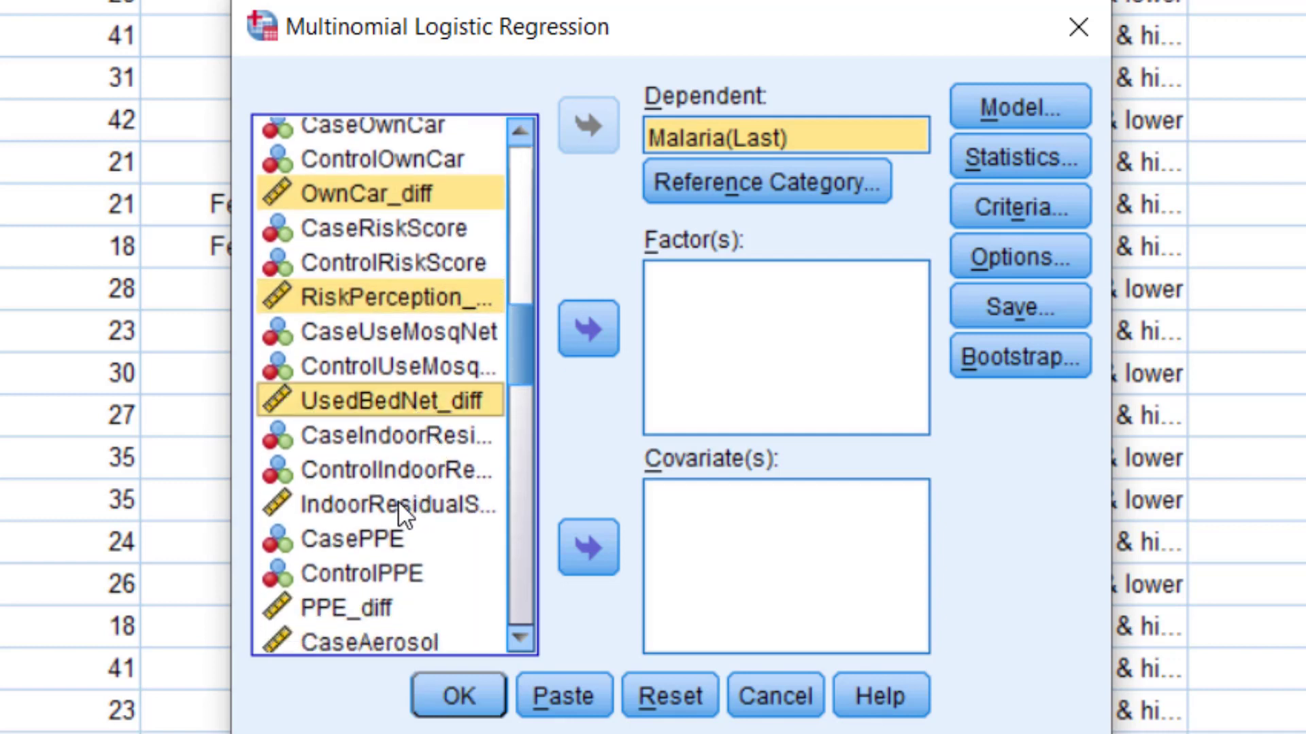
pyautogui.keyDown('ctrl'); pyautogui.click(416, 504); pyautogui.keyUp('ctrl')
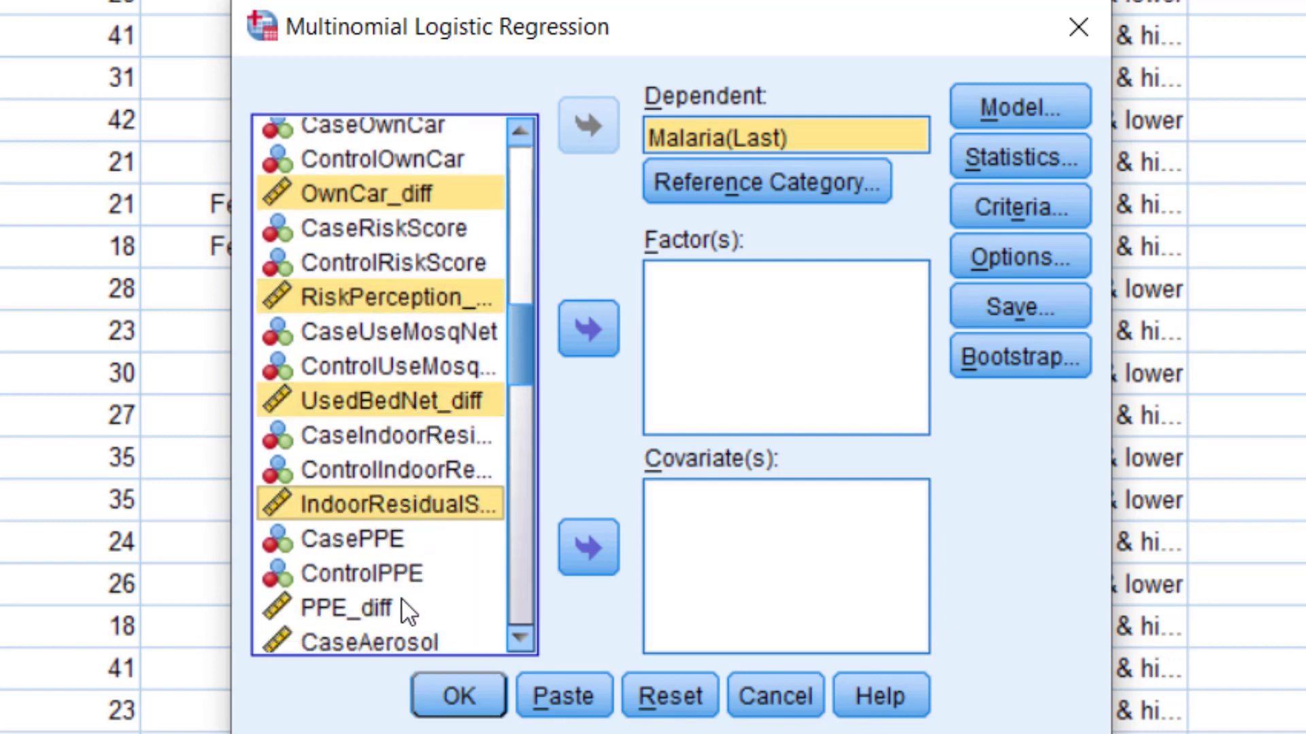
pyautogui.keyDown('ctrl'); pyautogui.click(378, 608); pyautogui.keyUp('ctrl')
# Add Aerosol_diff, Coil_diff, Repellent_diff and LOS_diff to the multiple selection.
pyautogui.moveTo(515, 374); pyautogui.dragTo(522, 448)
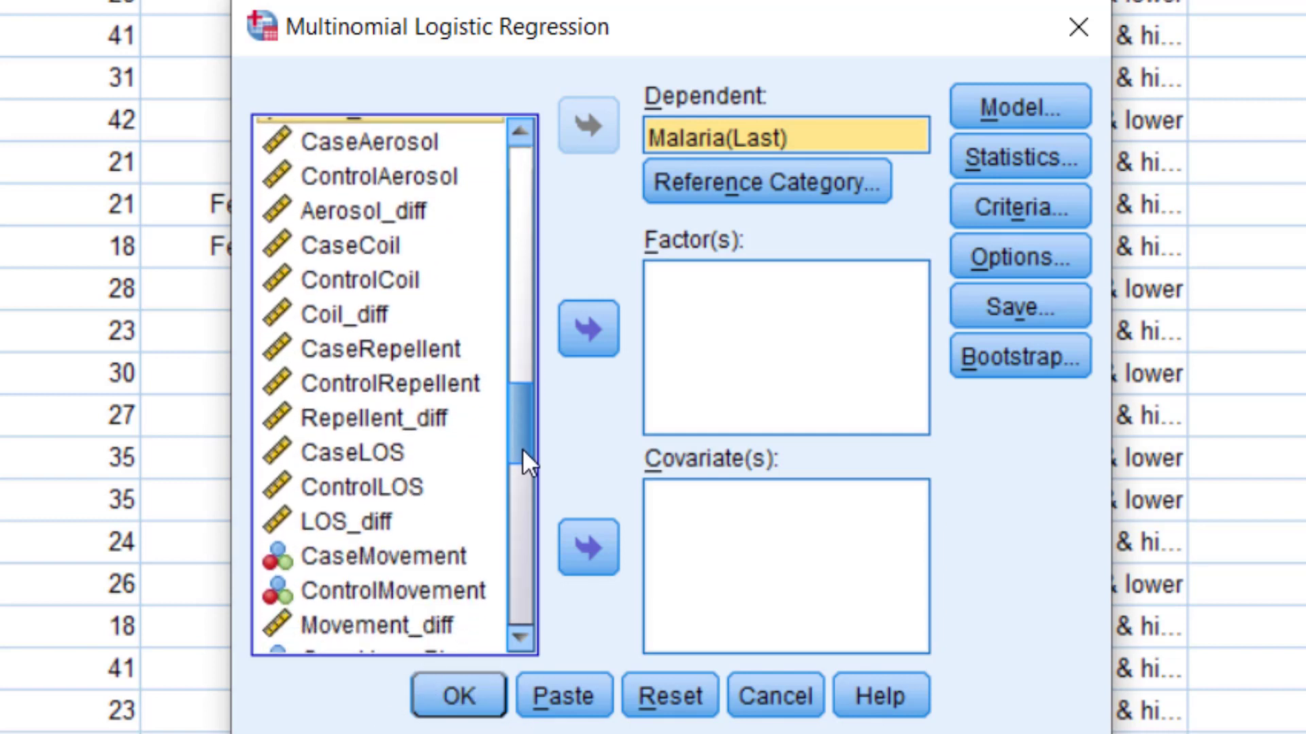
pyautogui.keyDown('ctrl'); pyautogui.click(389, 212); pyautogui.keyUp('ctrl')
pyautogui.keyDown('ctrl'); pyautogui.click(386, 316); pyautogui.keyUp('ctrl')
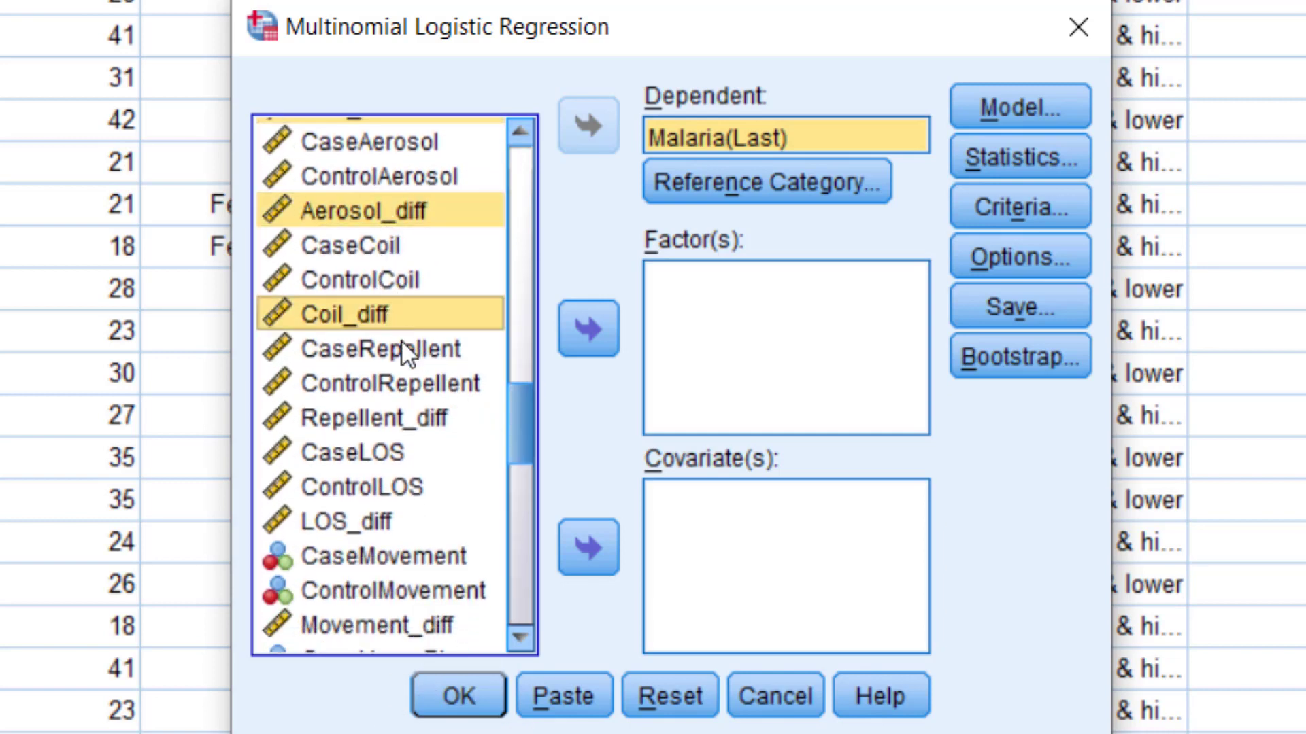
pyautogui.keyDown('ctrl'); pyautogui.click(403, 429); pyautogui.keyUp('ctrl')
pyautogui.keyDown('ctrl'); pyautogui.click(377, 524); pyautogui.keyUp('ctrl')
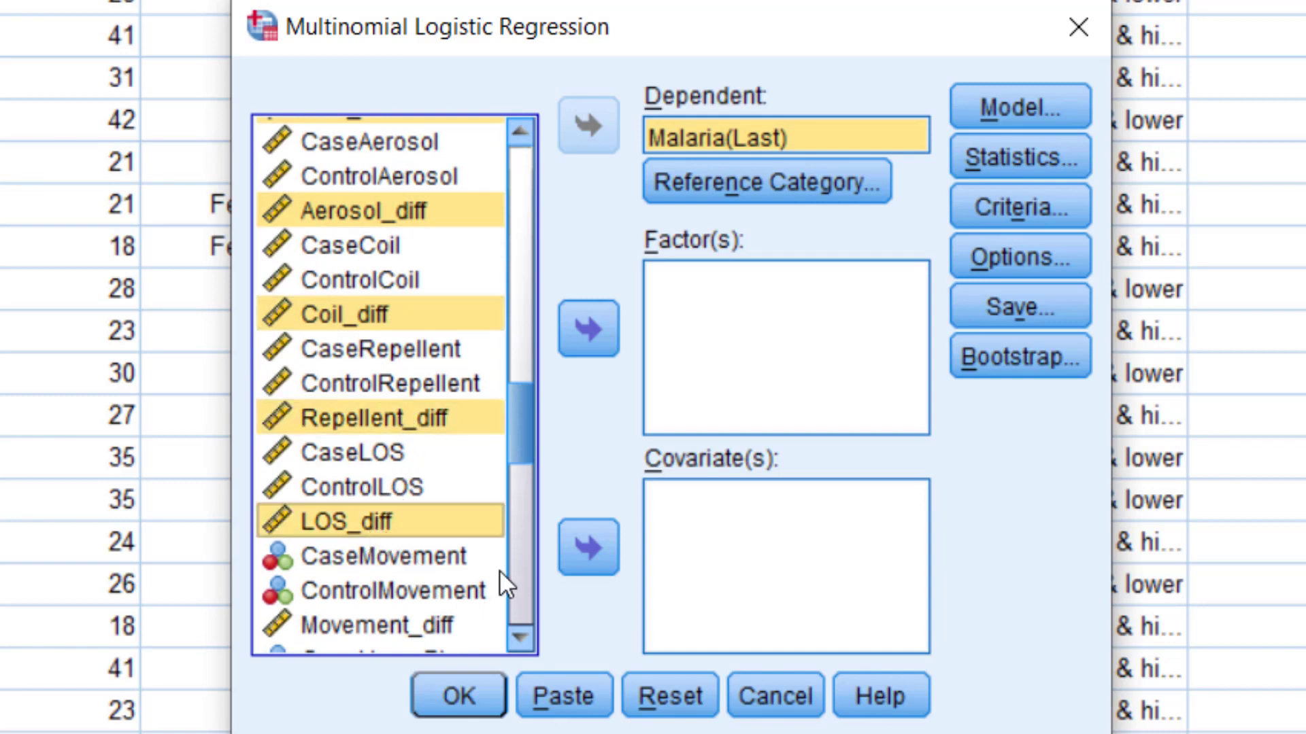
# Add Movement_diff, HomePlace_diff, HomeMaterial_diff and Roof_diff to the multiple selection.
pyautogui.moveTo(512, 447); pyautogui.dragTo(478, 477)
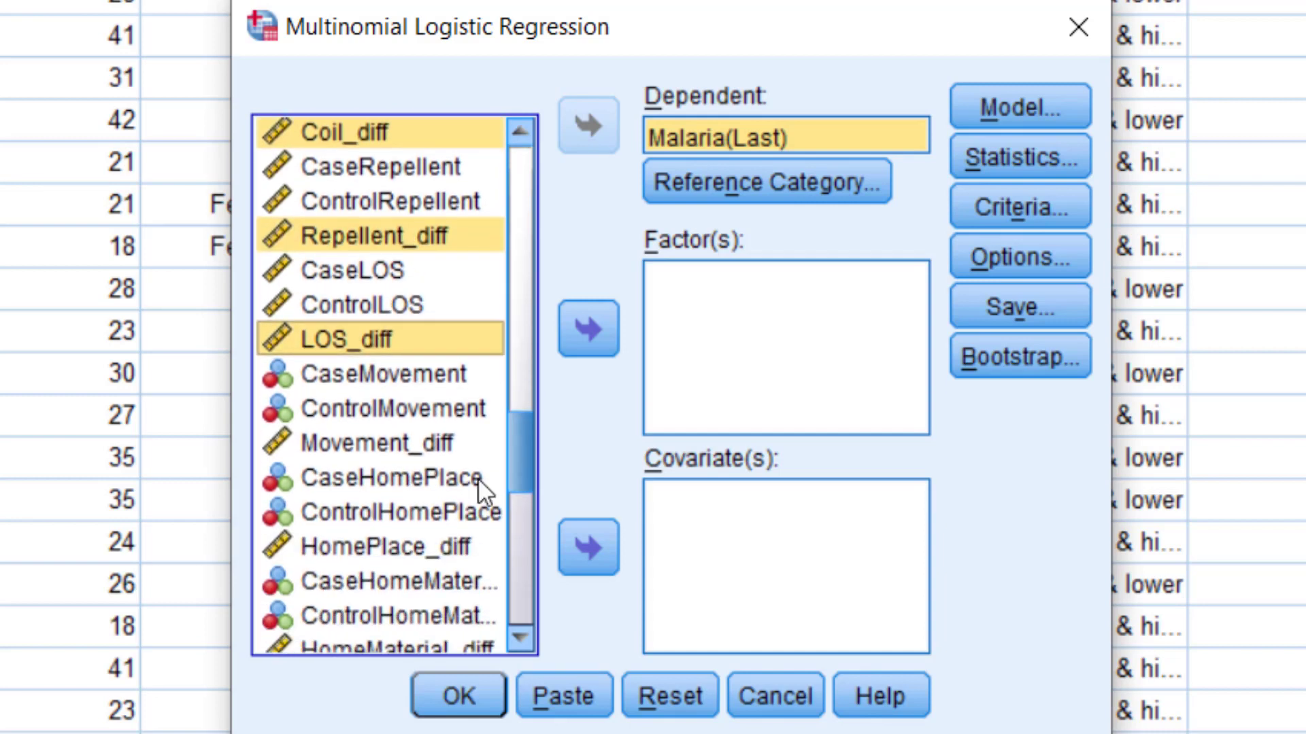
pyautogui.keyDown('ctrl'); pyautogui.click(354, 452); pyautogui.keyUp('ctrl')
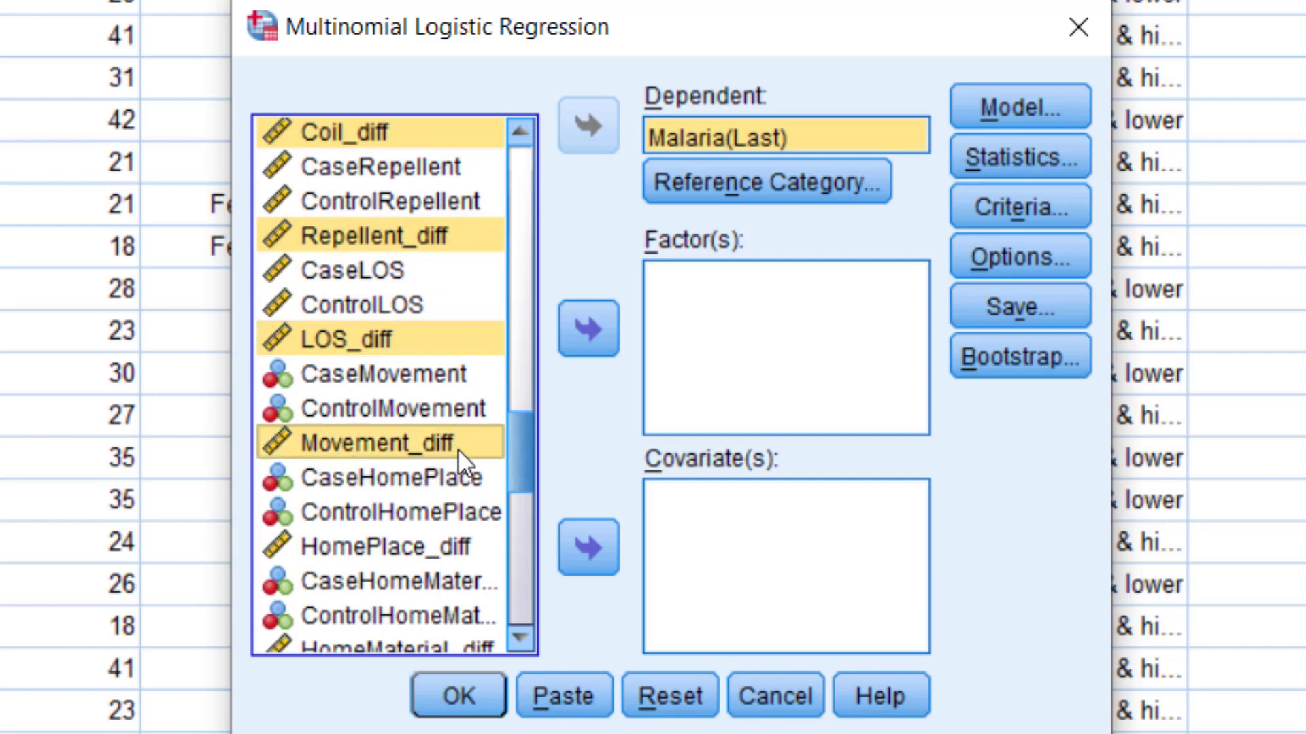
pyautogui.moveTo(520, 450); pyautogui.dragTo(522, 473)
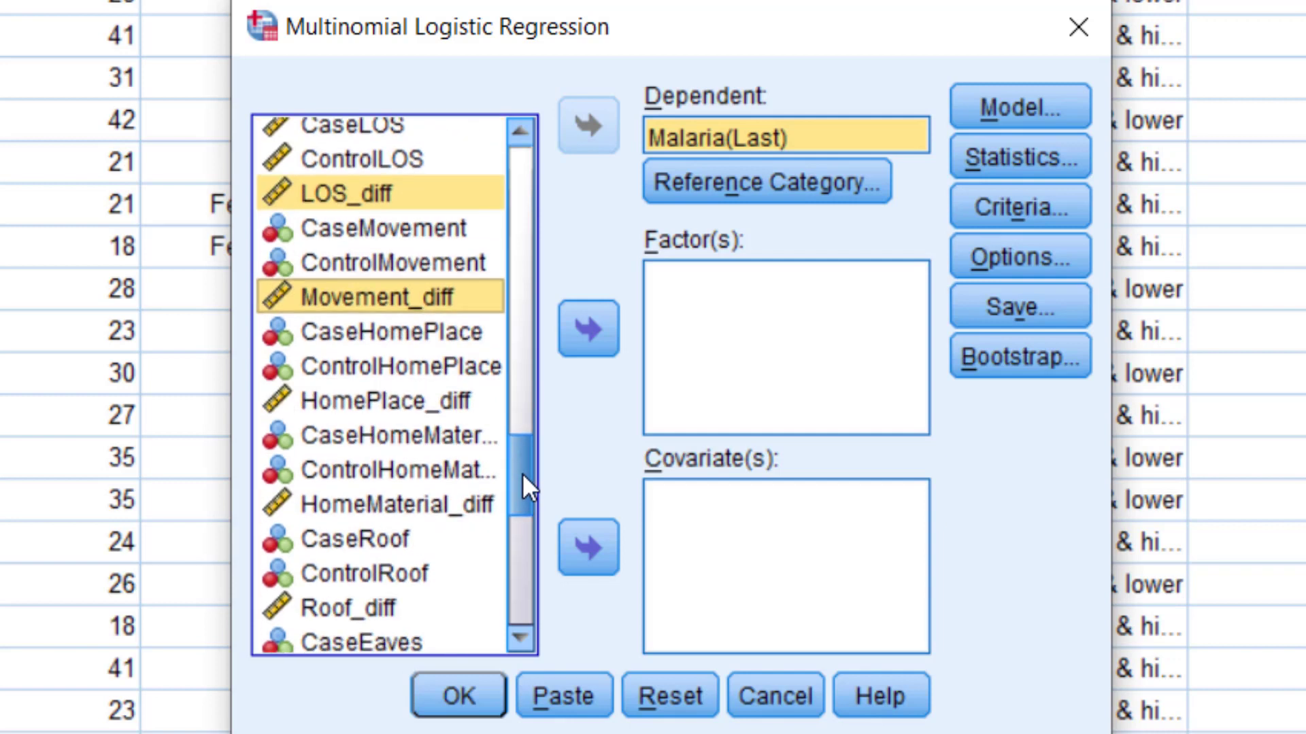
pyautogui.keyDown('ctrl'); pyautogui.click(344, 406); pyautogui.keyUp('ctrl')
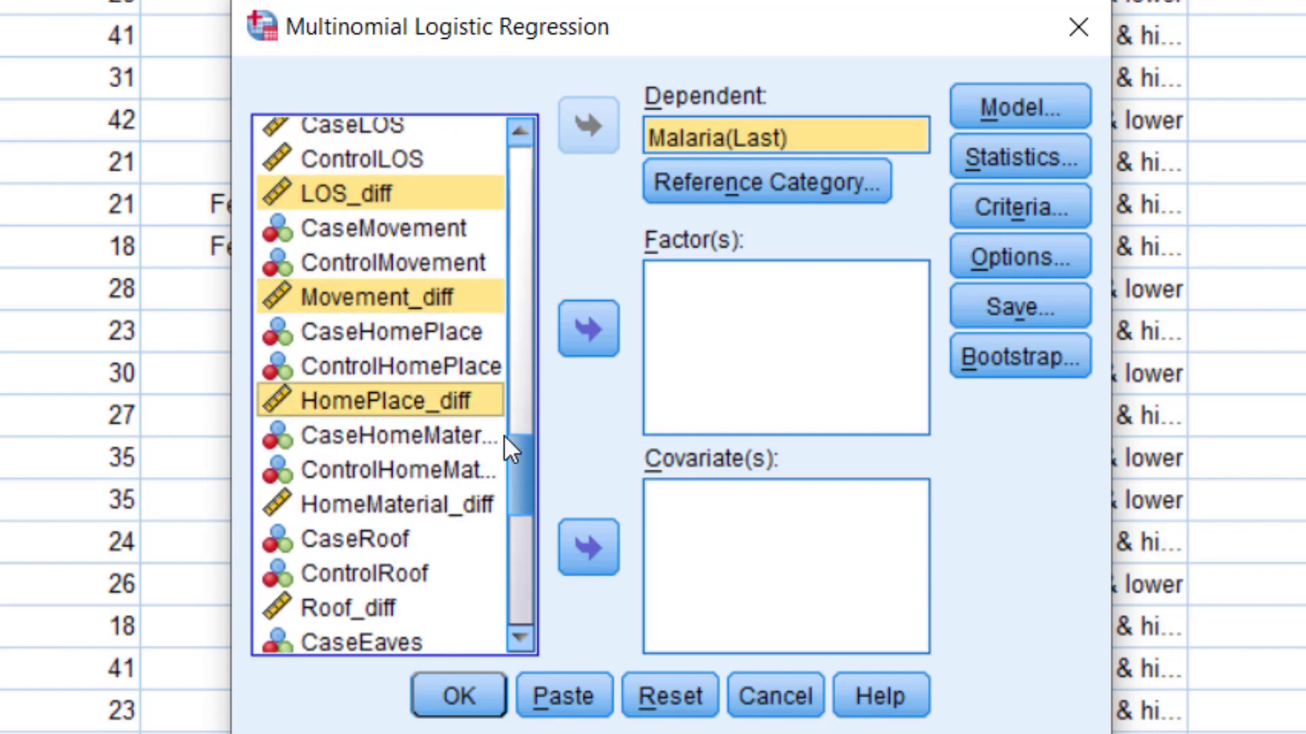
pyautogui.keyDown('ctrl'); pyautogui.click(369, 508); pyautogui.keyUp('ctrl')
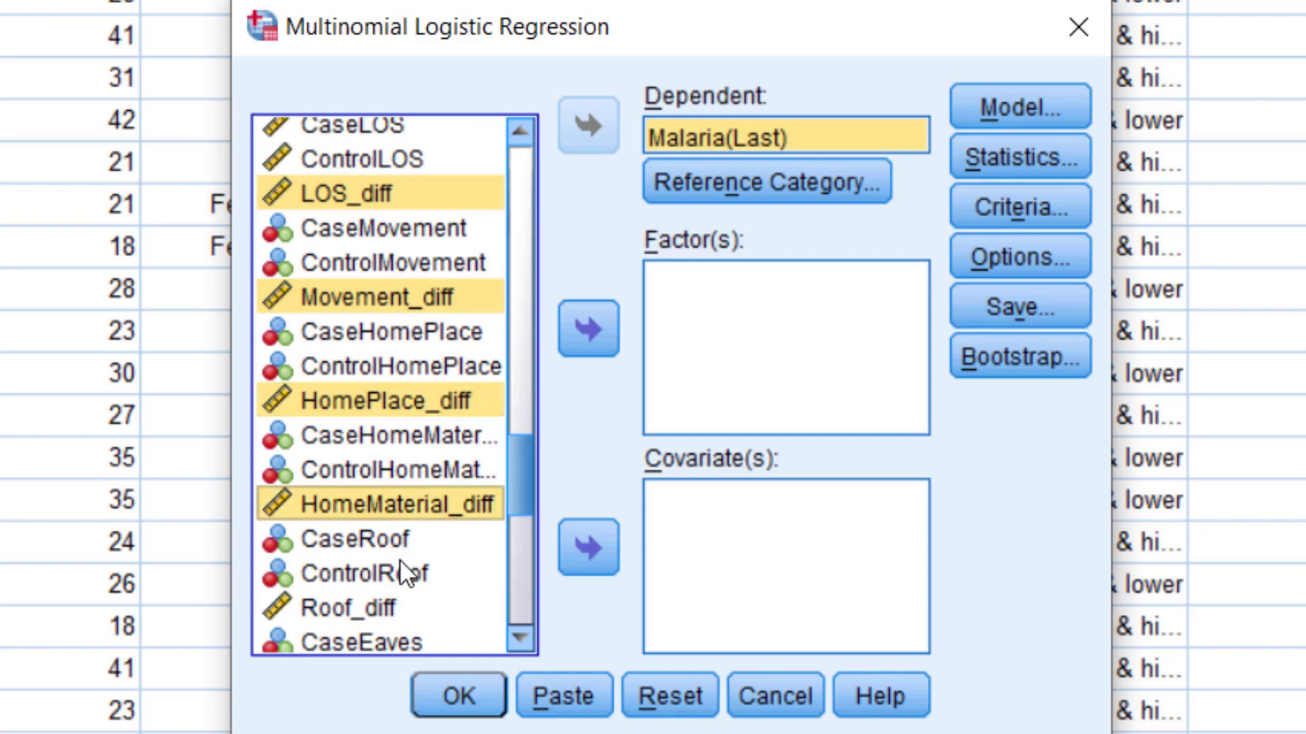
pyautogui.keyDown('ctrl'); pyautogui.click(354, 616); pyautogui.keyUp('ctrl')
# Add Eaves_diff, Ceiling_diff, Rooms_diff and Jungle_diff to the multiple selection.
pyautogui.moveTo(535, 488); pyautogui.dragTo(521, 538)
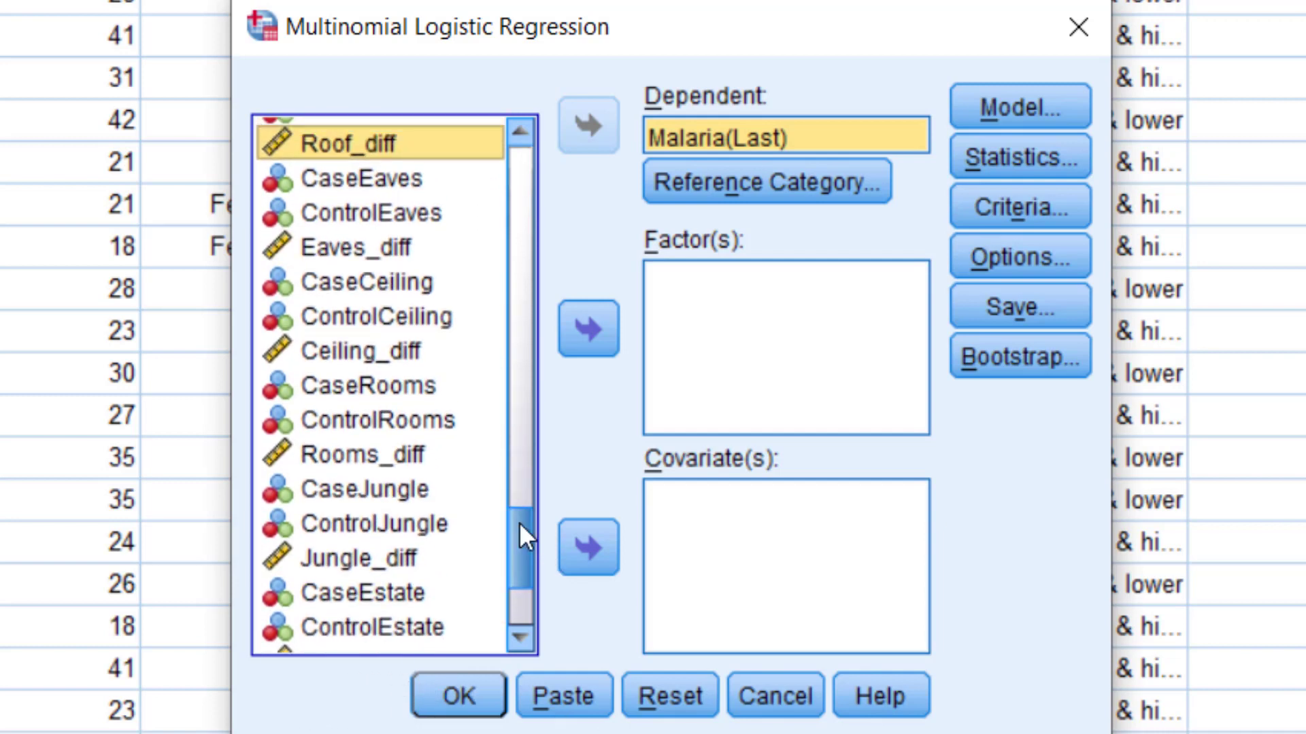
pyautogui.keyDown('ctrl'); pyautogui.click(397, 251); pyautogui.keyUp('ctrl')
pyautogui.keyDown('ctrl'); pyautogui.click(405, 357); pyautogui.keyUp('ctrl')
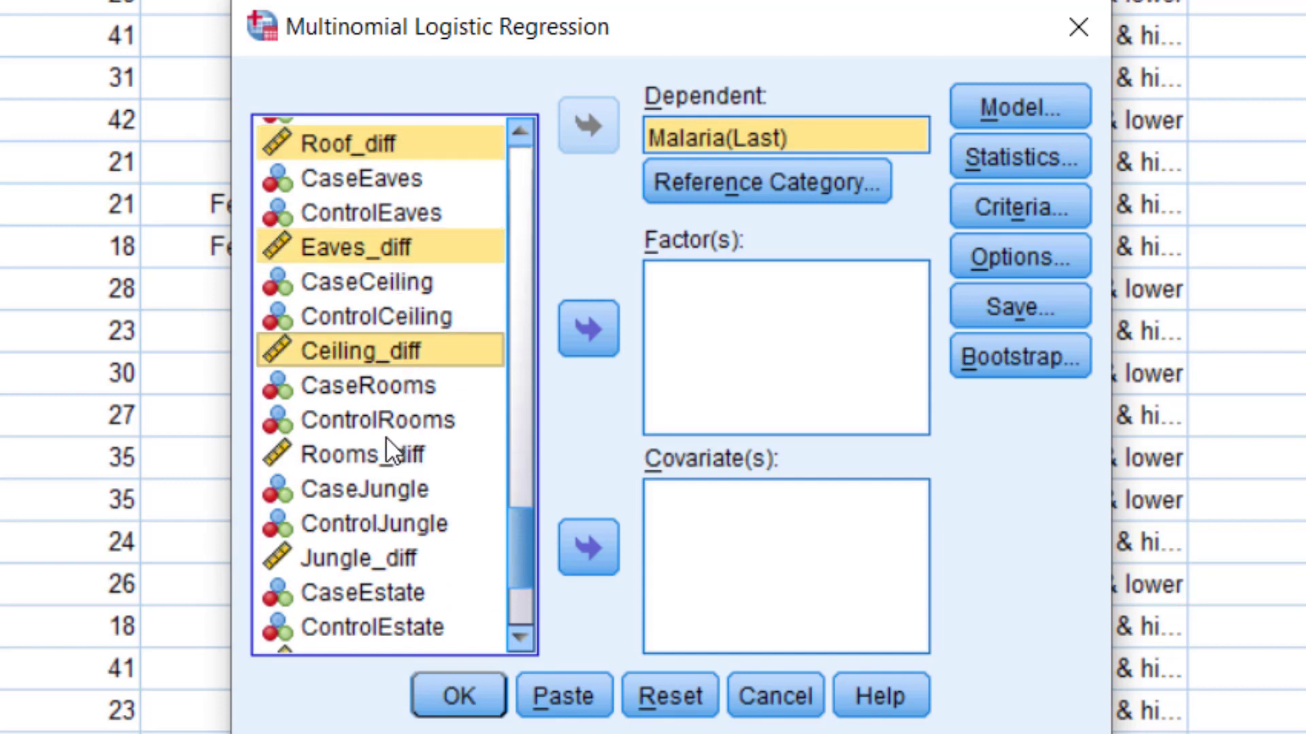
pyautogui.keyDown('ctrl'); pyautogui.click(400, 453); pyautogui.keyUp('ctrl')
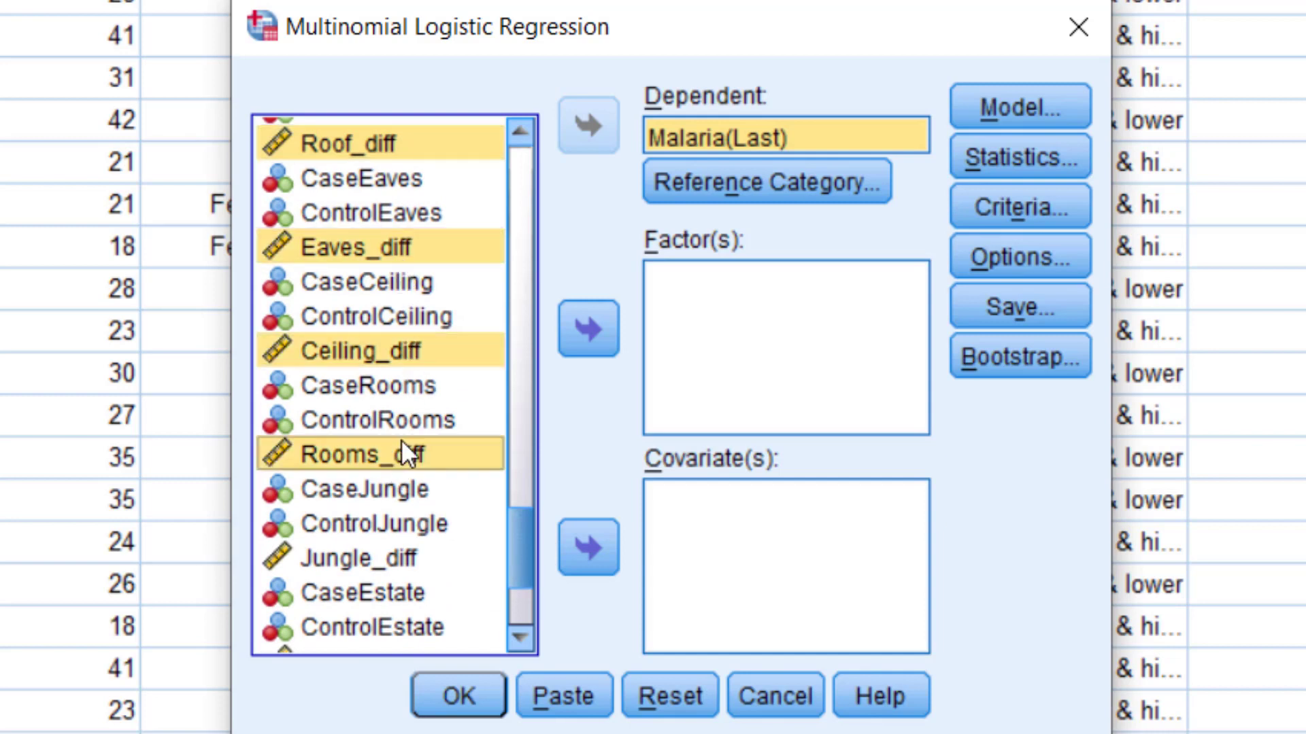
pyautogui.keyDown('ctrl'); pyautogui.click(364, 562); pyautogui.keyUp('ctrl')
# Add Estate_diff, NaturalWater_diff and ArtificialWater_diff to the selection and move all selected difference variables into Covariates.
pyautogui.scroll(-2, 353, 531)
pyautogui.keyDown('ctrl'); pyautogui.click(332, 477); pyautogui.keyUp('ctrl')
pyautogui.moveTo(523, 558); pyautogui.dragTo(526, 572)
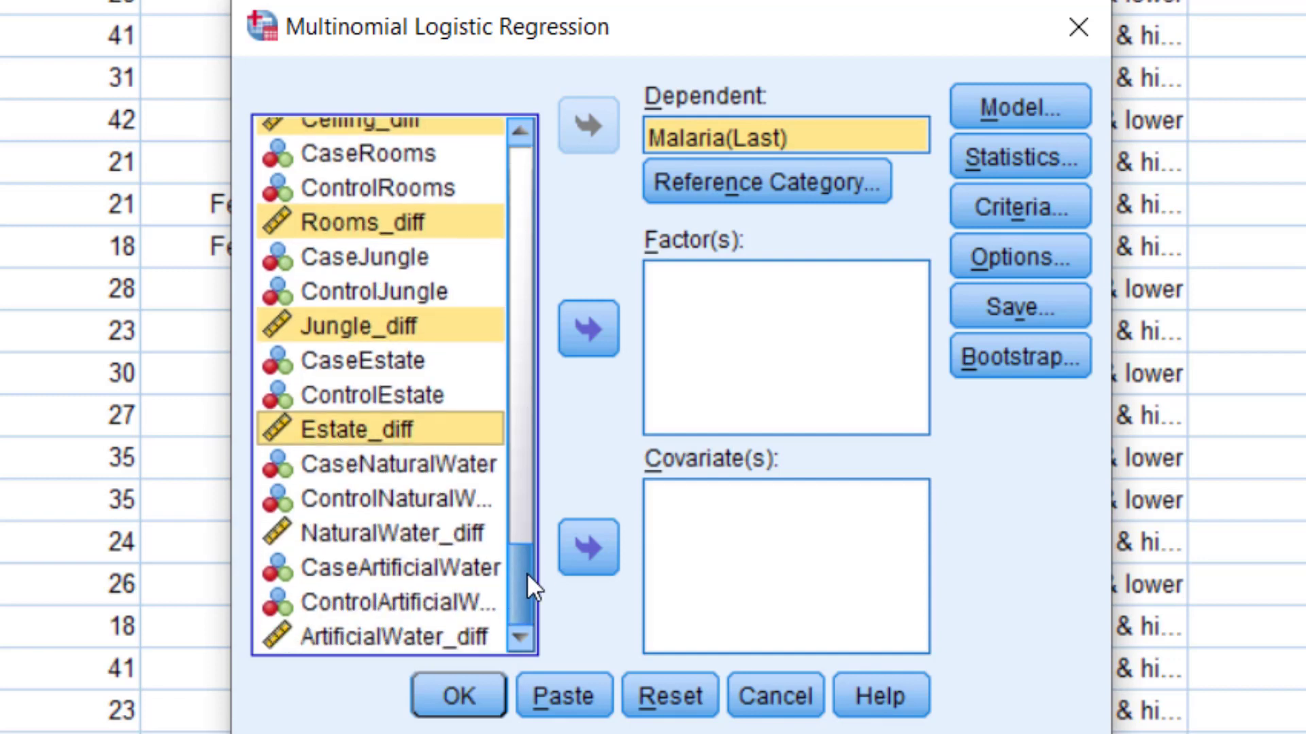
pyautogui.keyDown('ctrl'); pyautogui.click(358, 542); pyautogui.keyUp('ctrl')
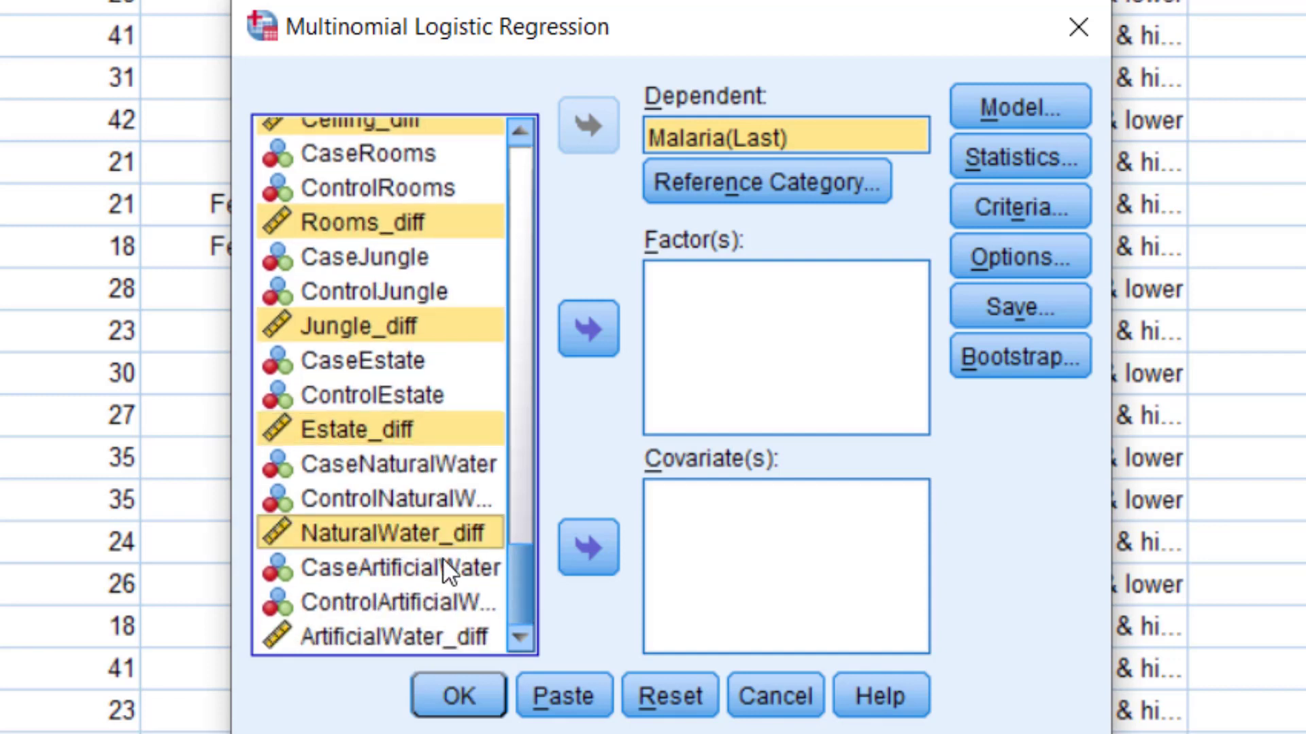
pyautogui.keyDown('ctrl'); pyautogui.click(406, 639); pyautogui.keyUp('ctrl')
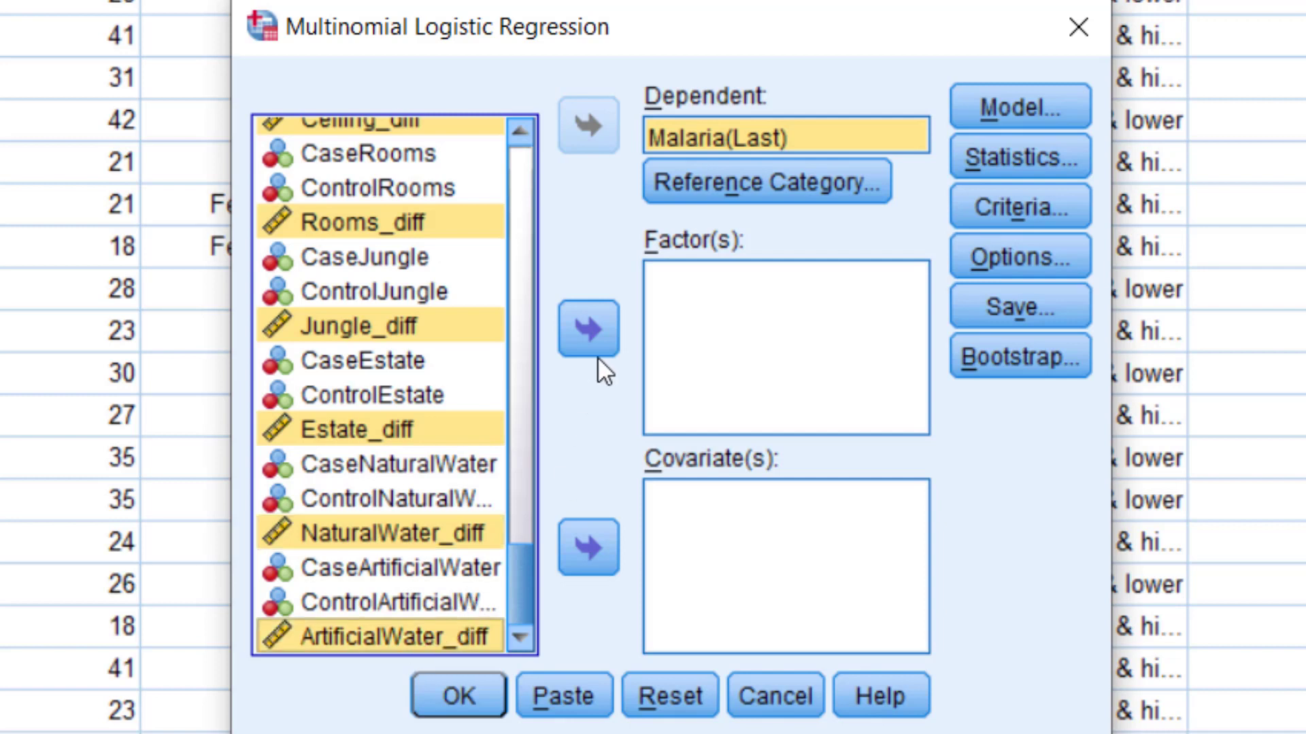
pyautogui.click(591, 546)
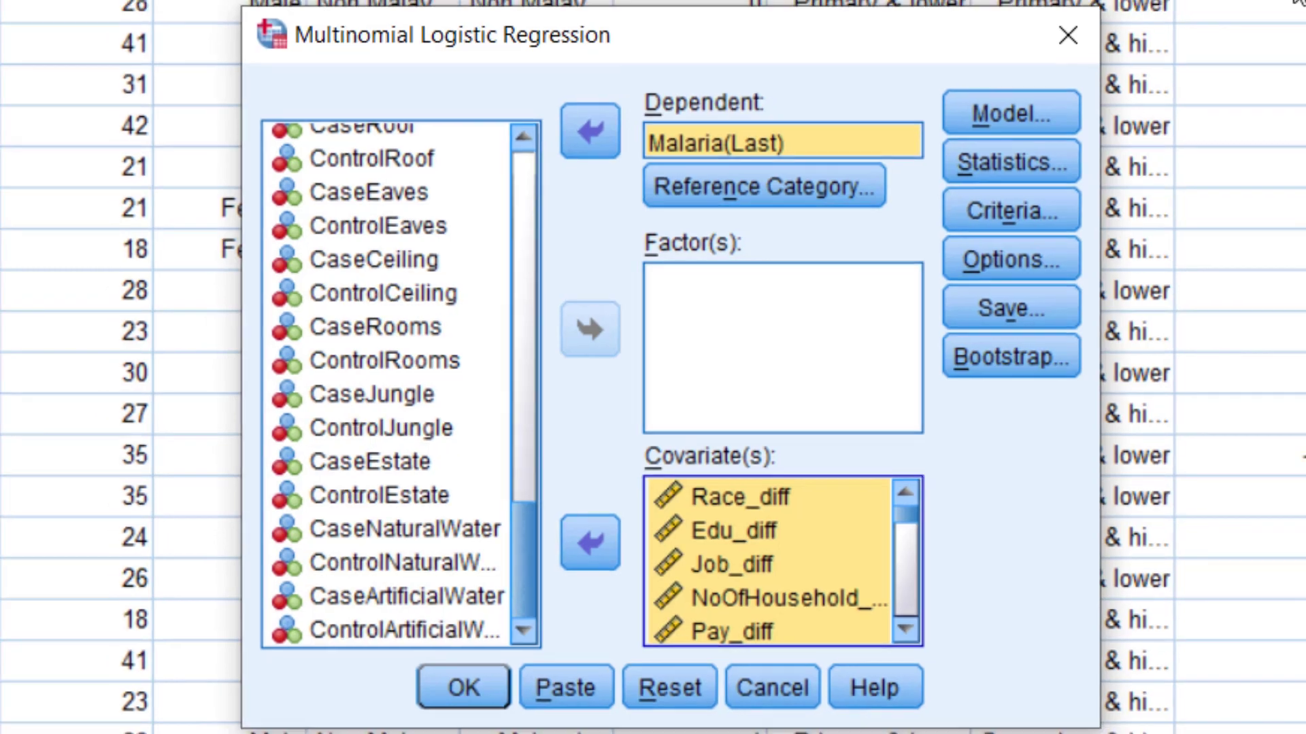
# Exclude the intercept from the model in the Model settings.
pyautogui.click(1020, 106)
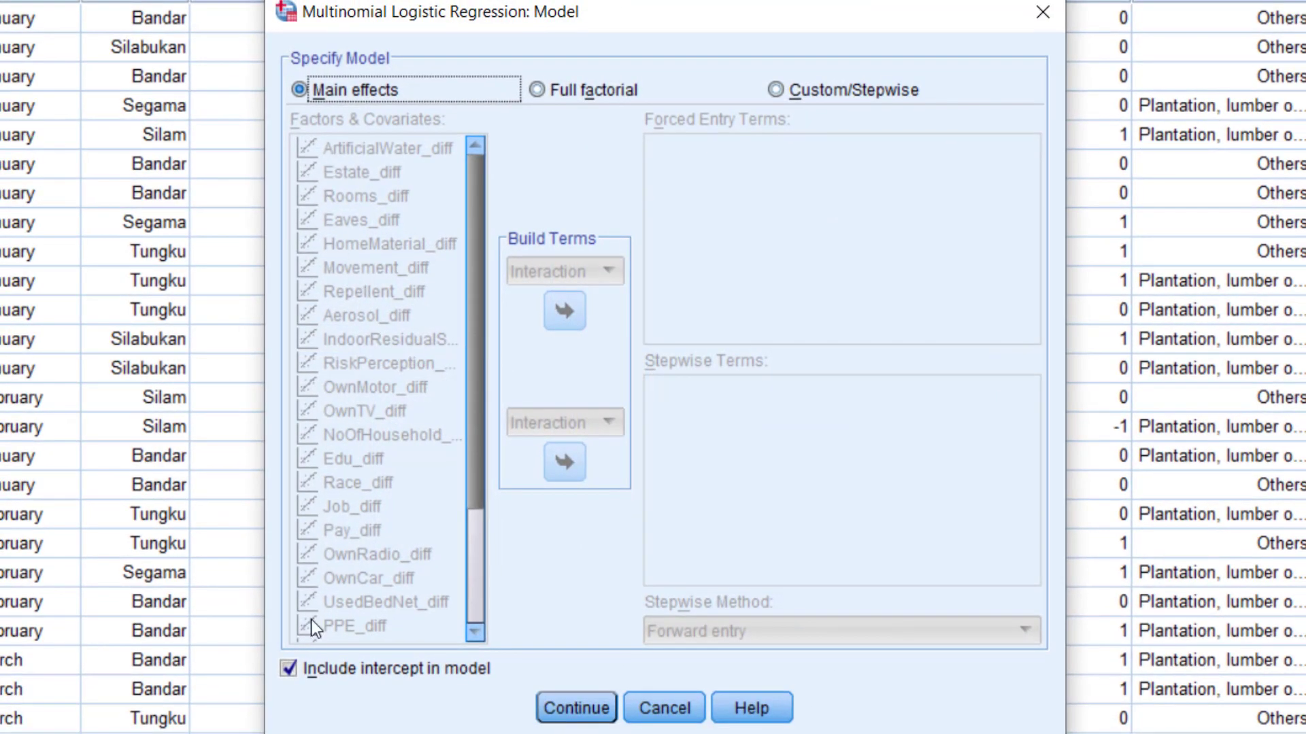
pyautogui.click(288, 674)
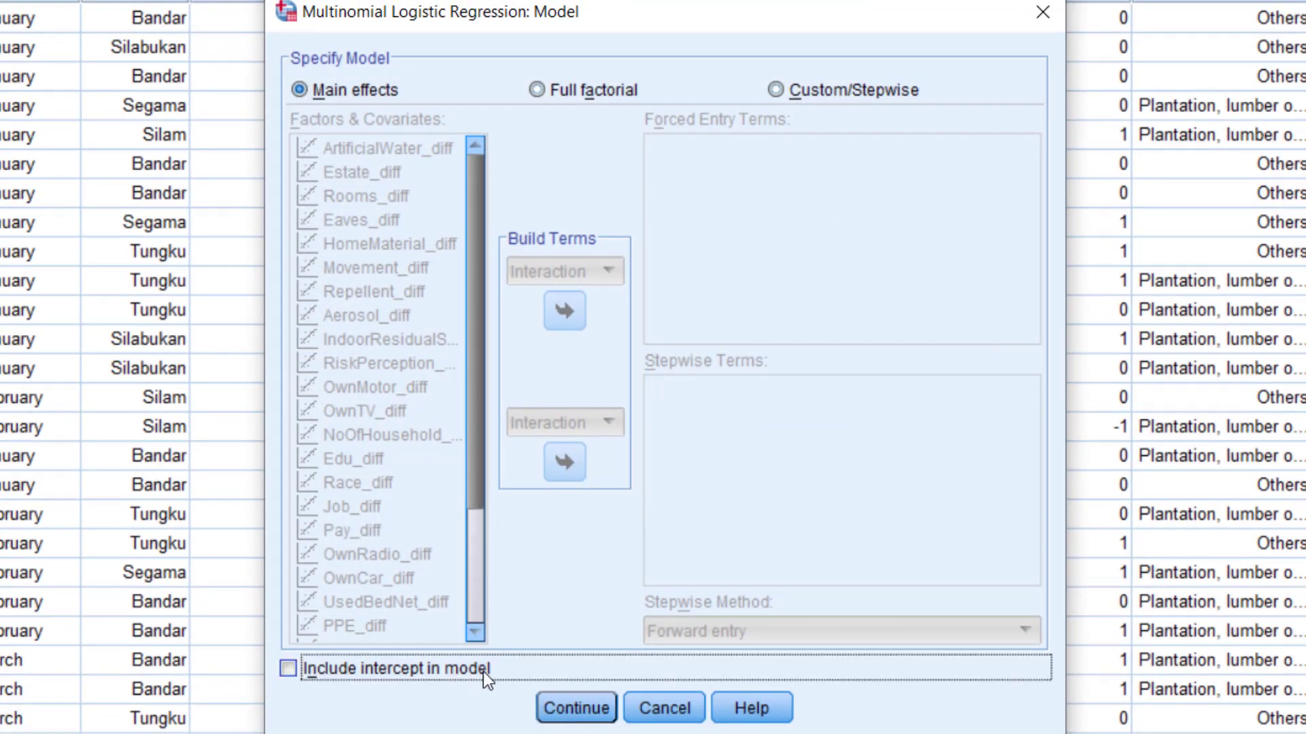
pyautogui.click(579, 707)
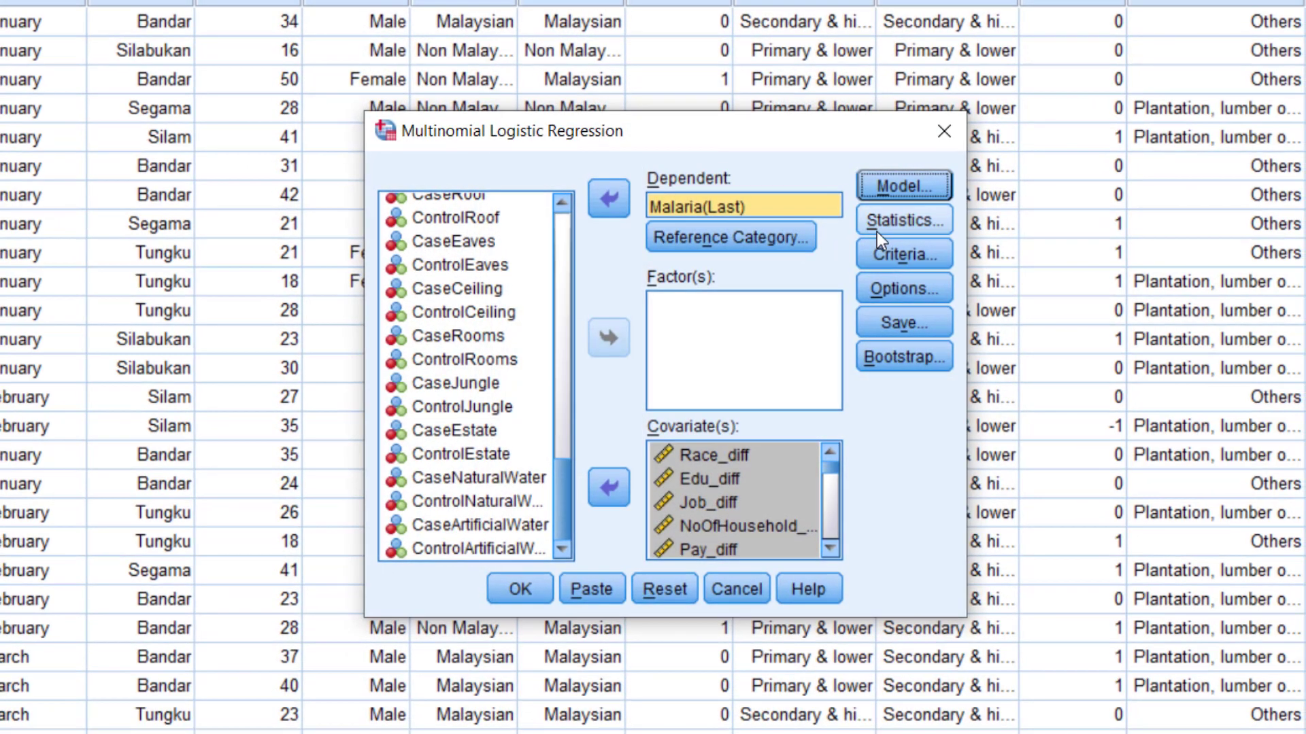
# Turn off the step summary in the Statistics settings and run the multinomial logistic regression.
pyautogui.click(874, 224)
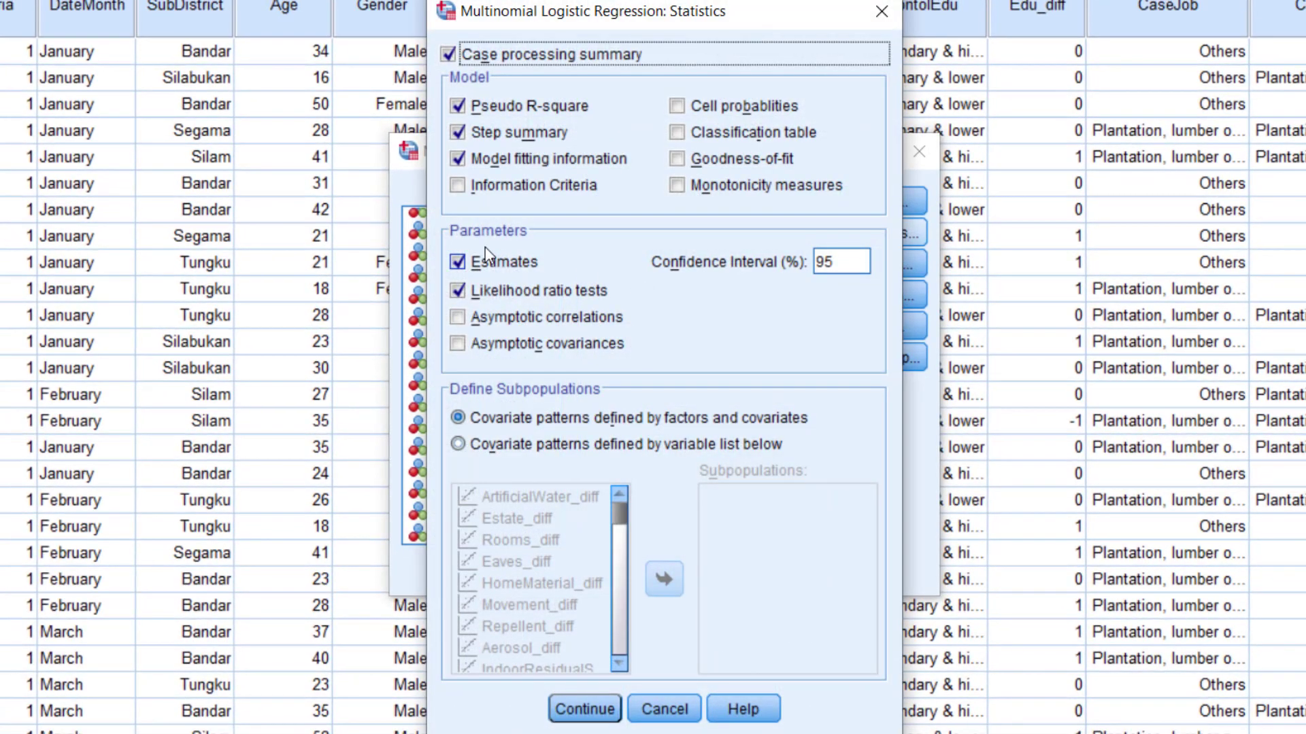
pyautogui.click(454, 128)
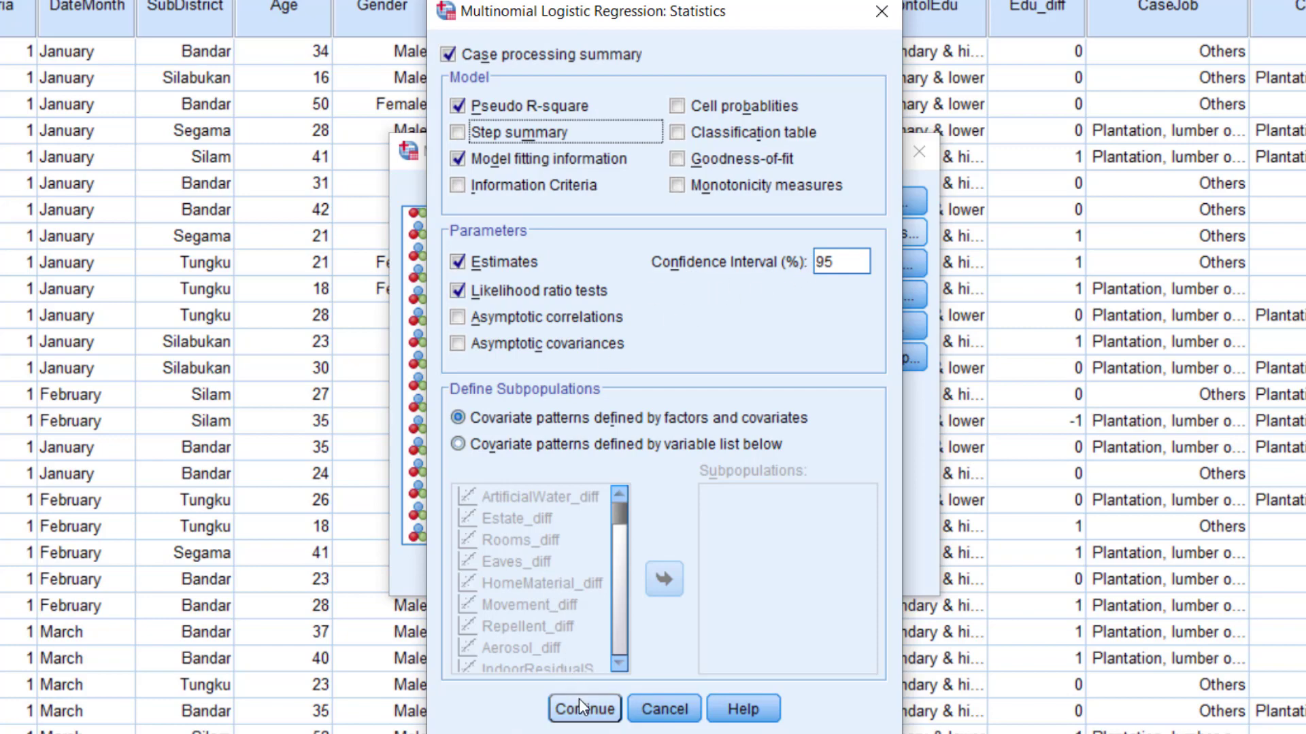
pyautogui.click(605, 714)
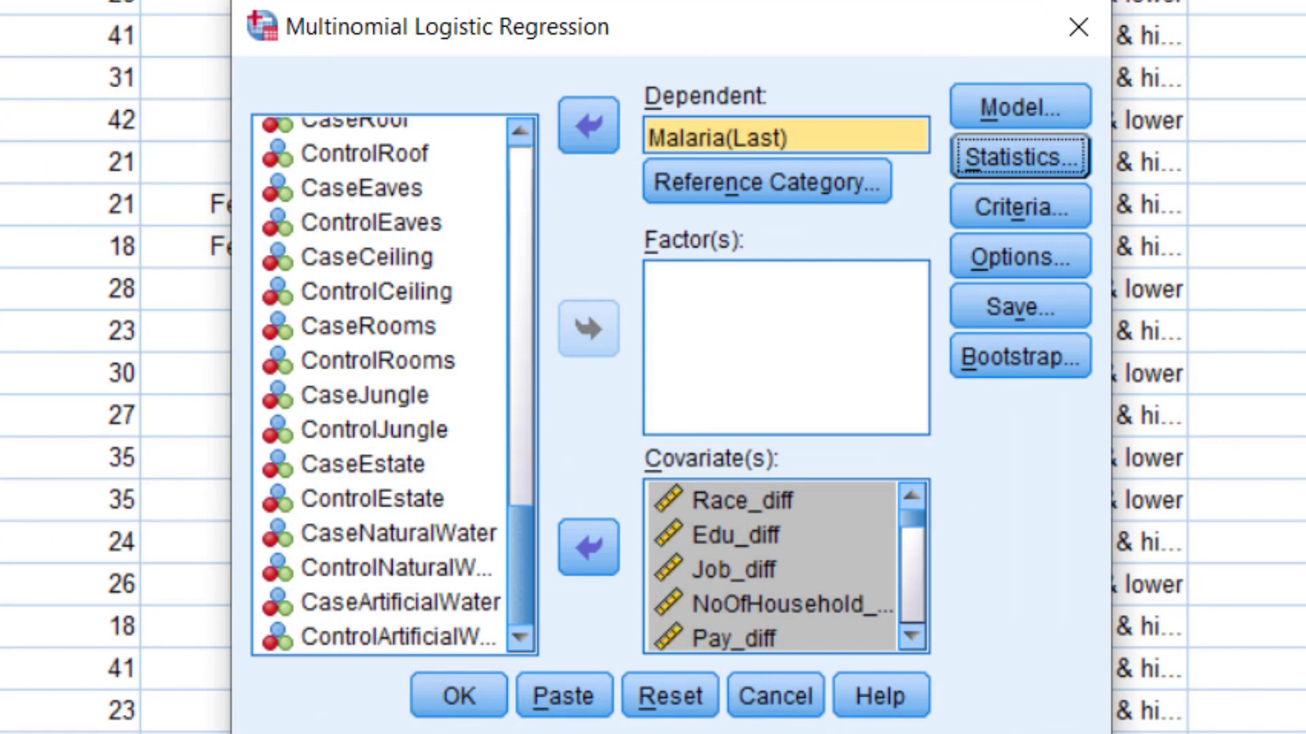
pyautogui.click(465, 704)
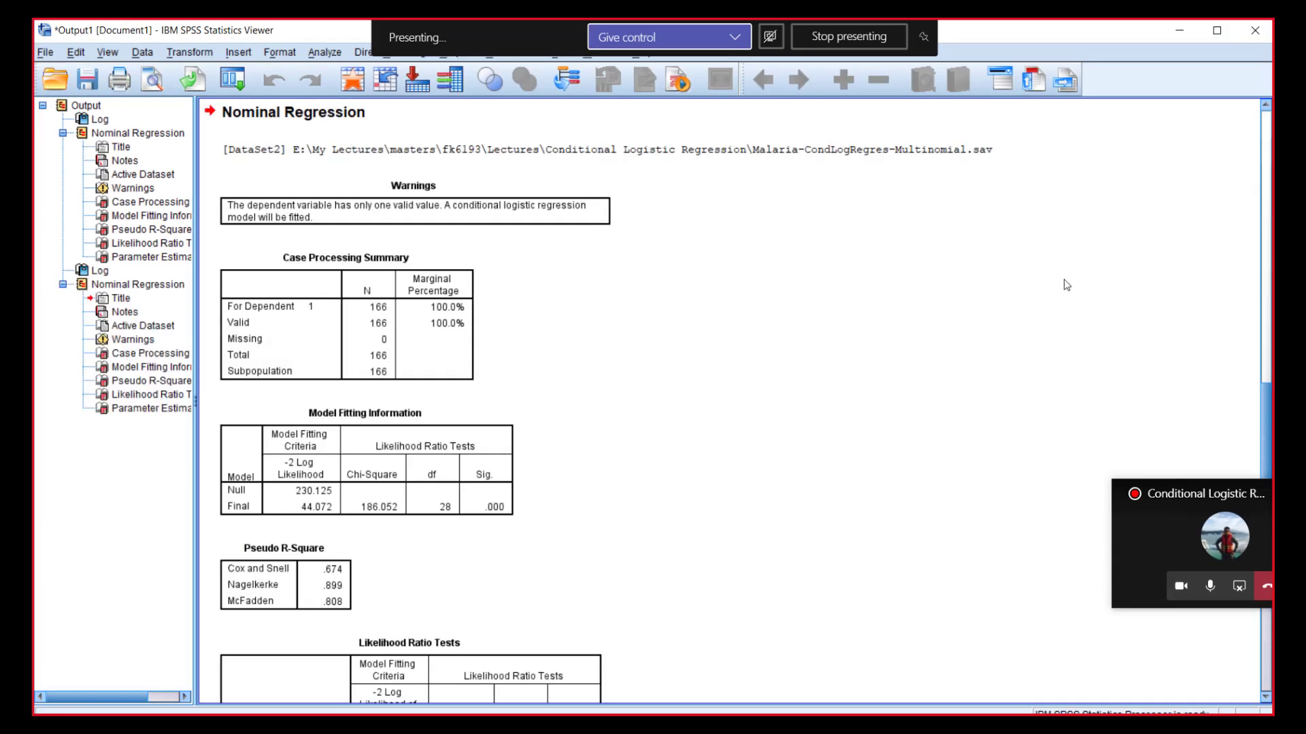
# Scroll through the output to examine the likelihood ratio tests and parameter estimates tables.
pyautogui.scroll(-3, 1142, 156)
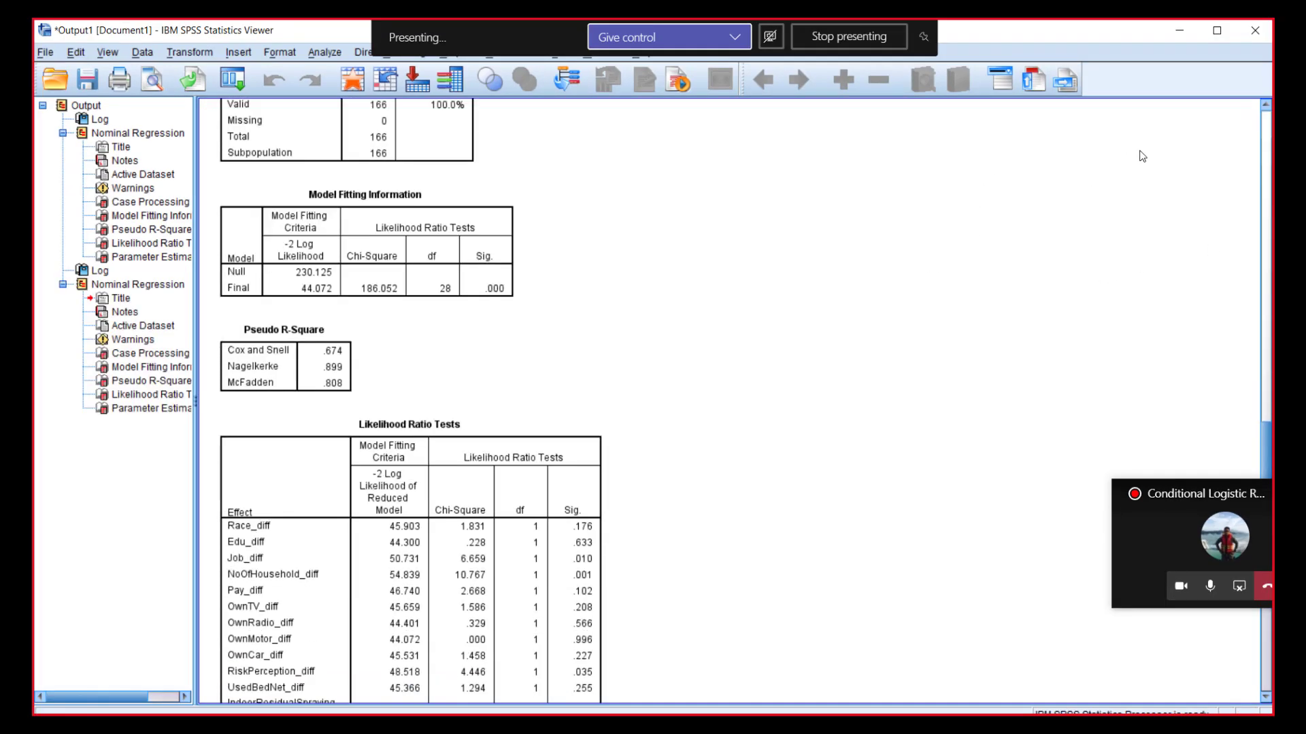
pyautogui.scroll(-5, 1143, 156)
pyautogui.scroll(1, 1147, 156)
pyautogui.scroll(-8, 1129, 163)
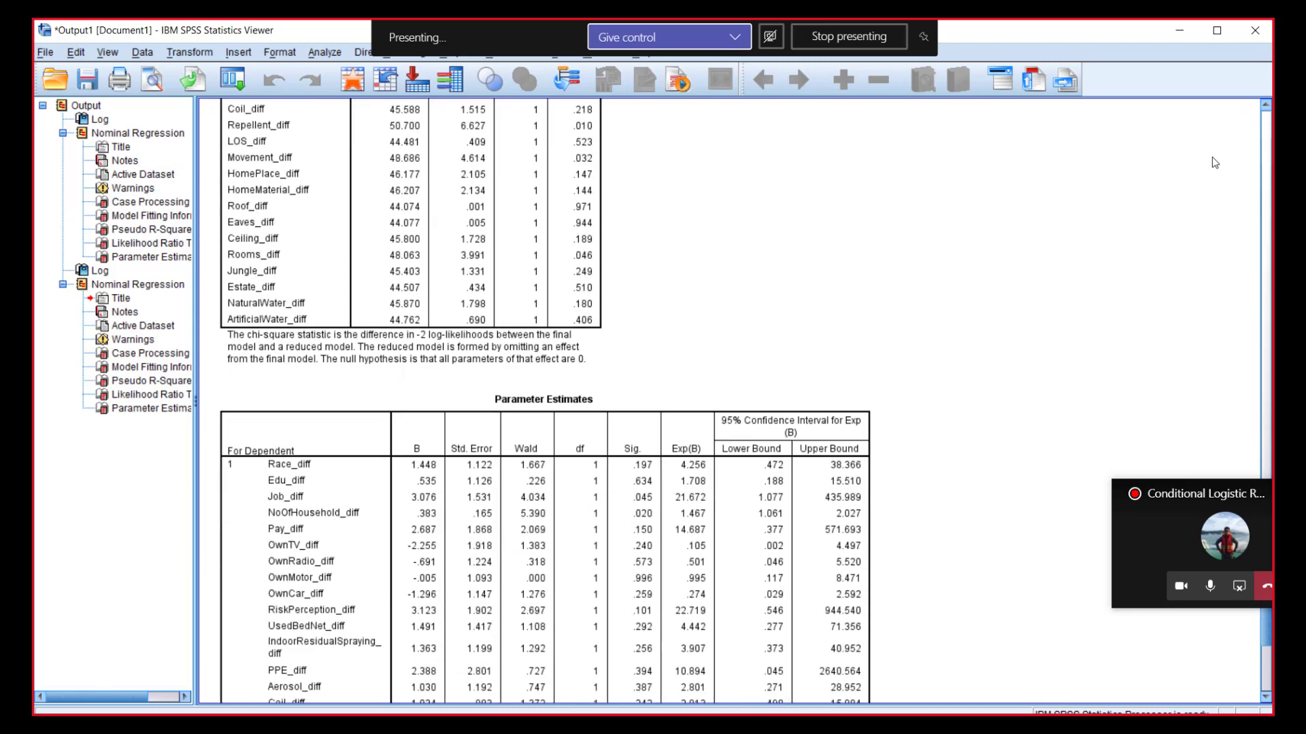
pyautogui.scroll(-1, 1199, 180)
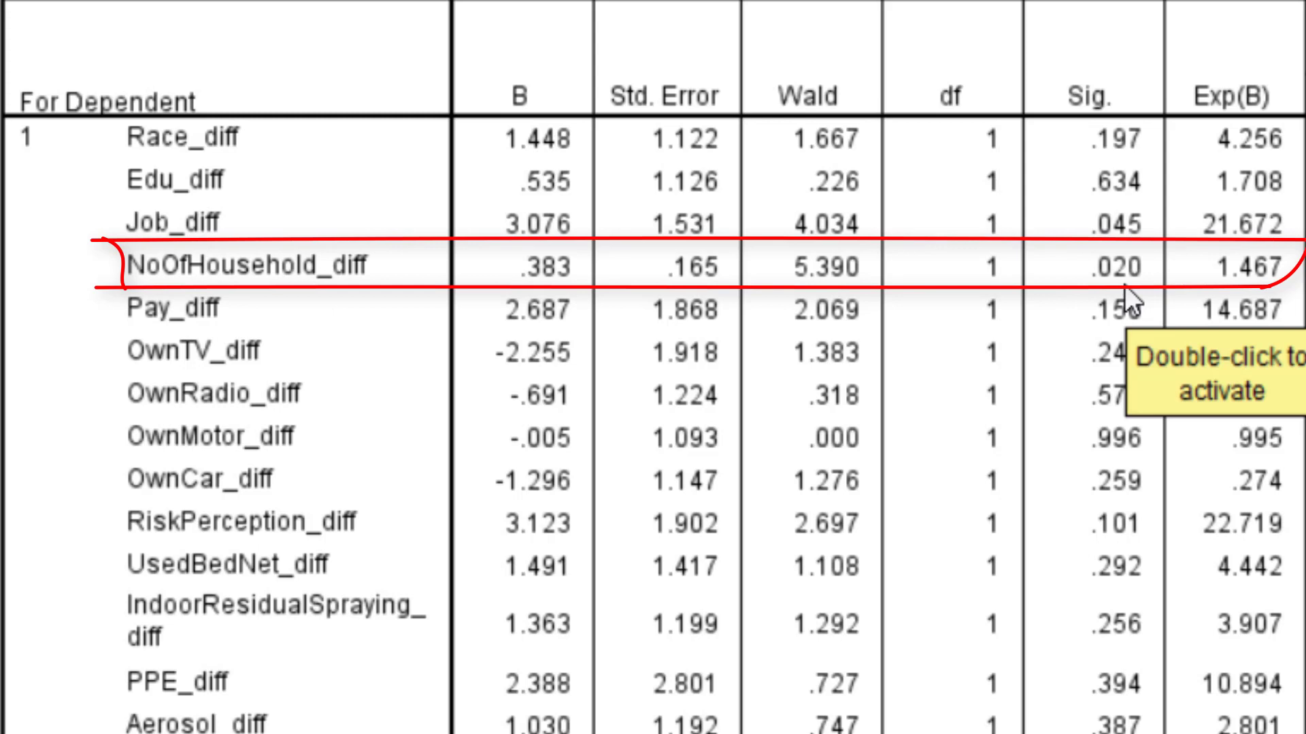
pyautogui.scroll(-3, 1124, 284)
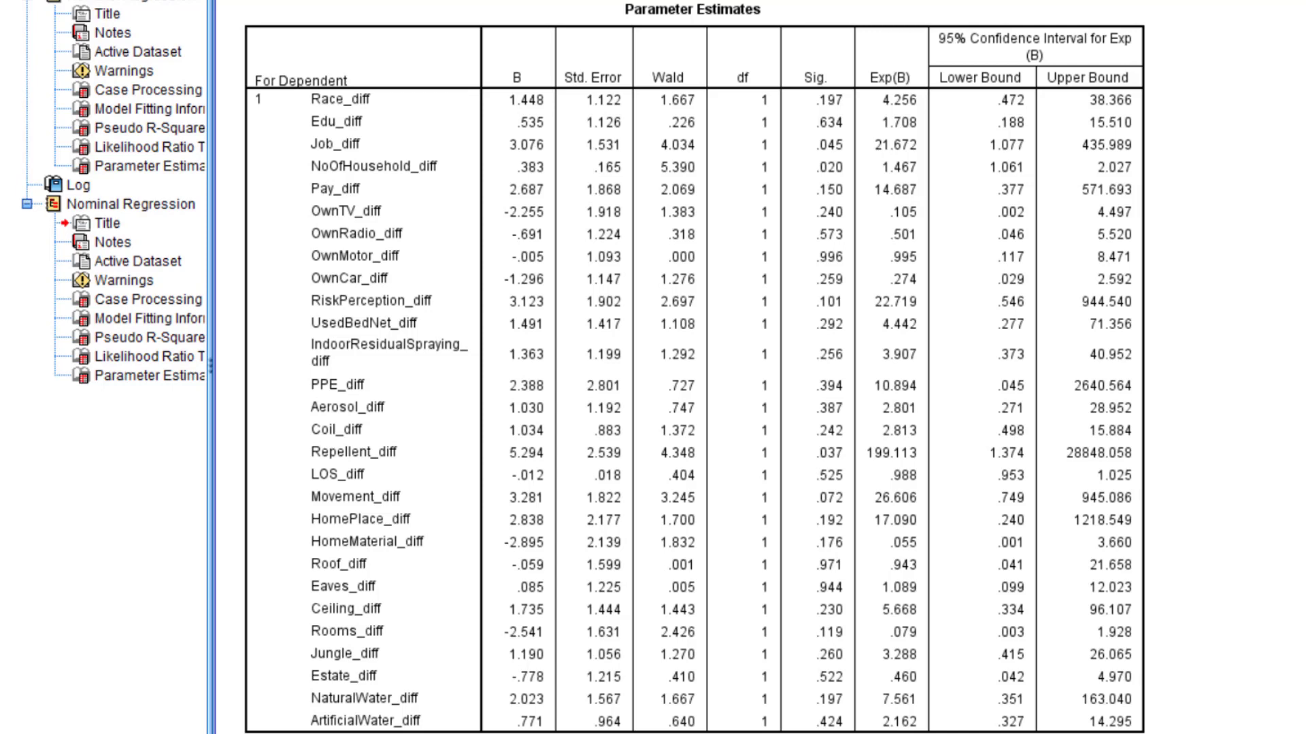
# Open Crosstabs with Job of Control [ControlJob] as the row variable and Job of Case [CaseJob] as the column variable.
pyautogui.click(405, 72)
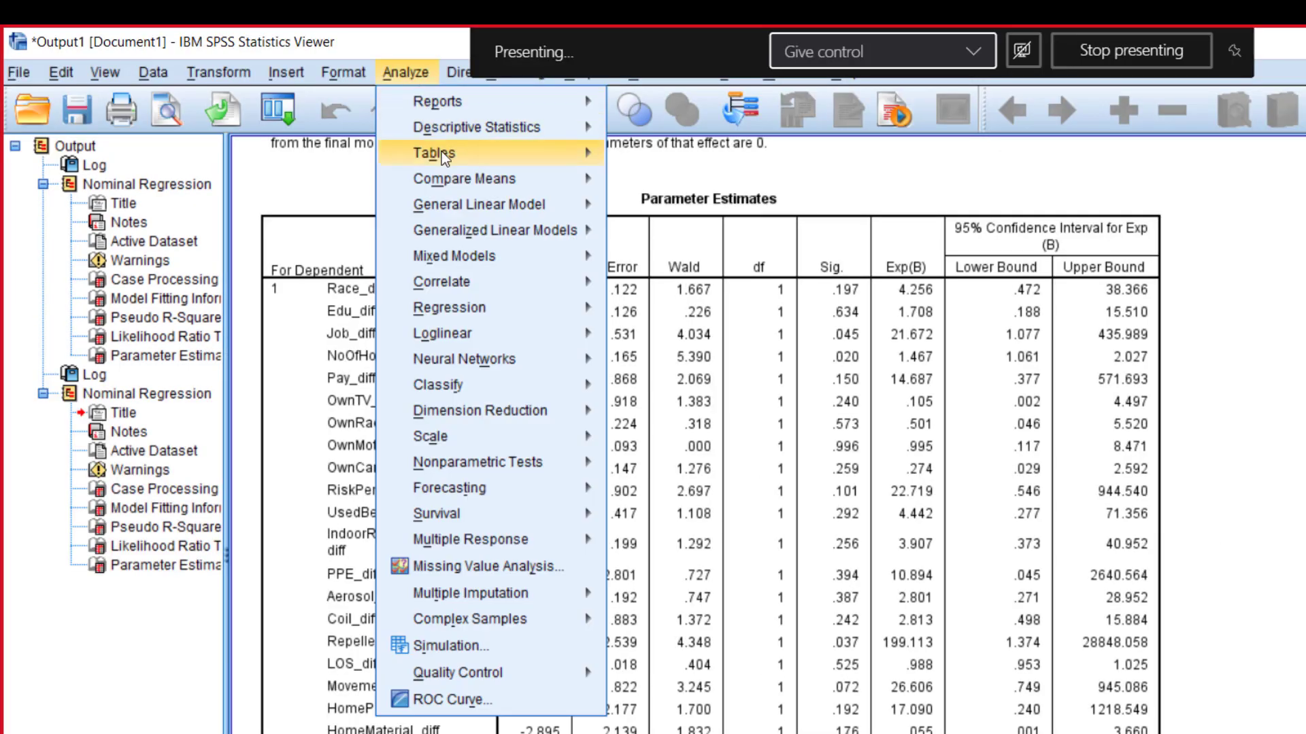
pyautogui.moveTo(454, 129)
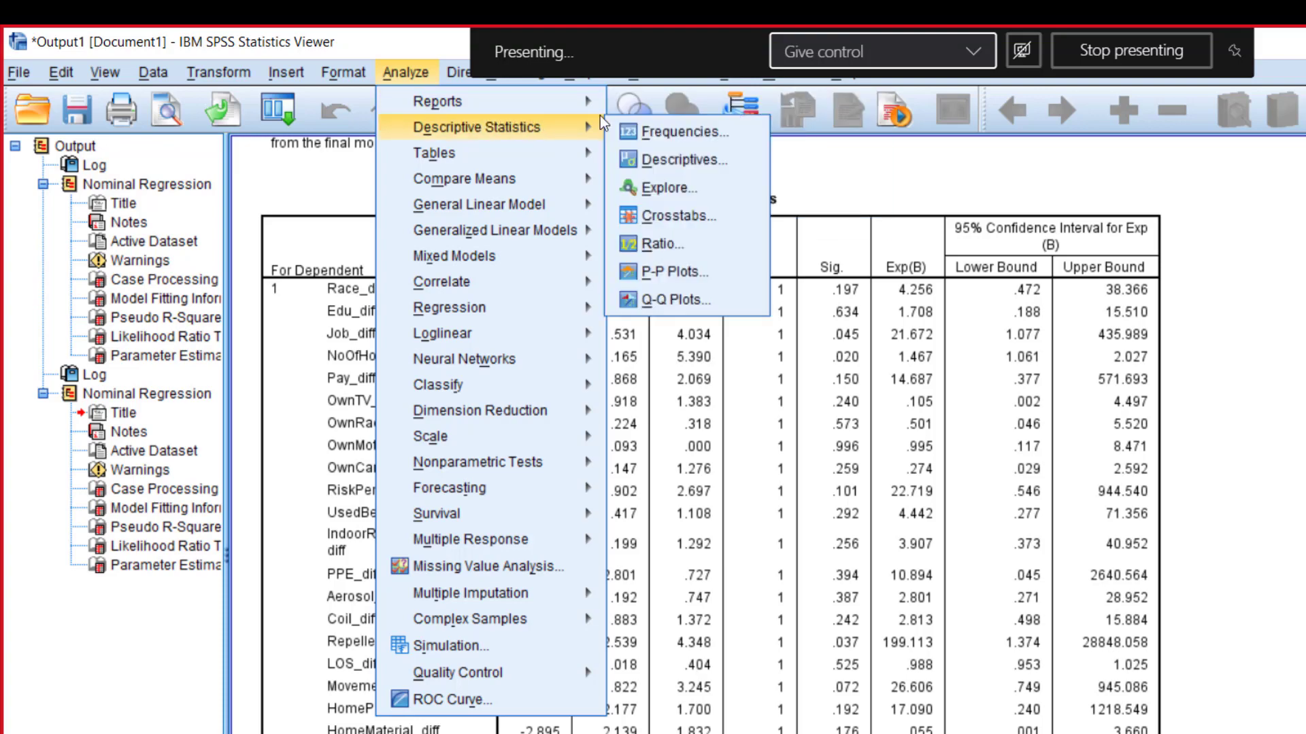
pyautogui.click(695, 216)
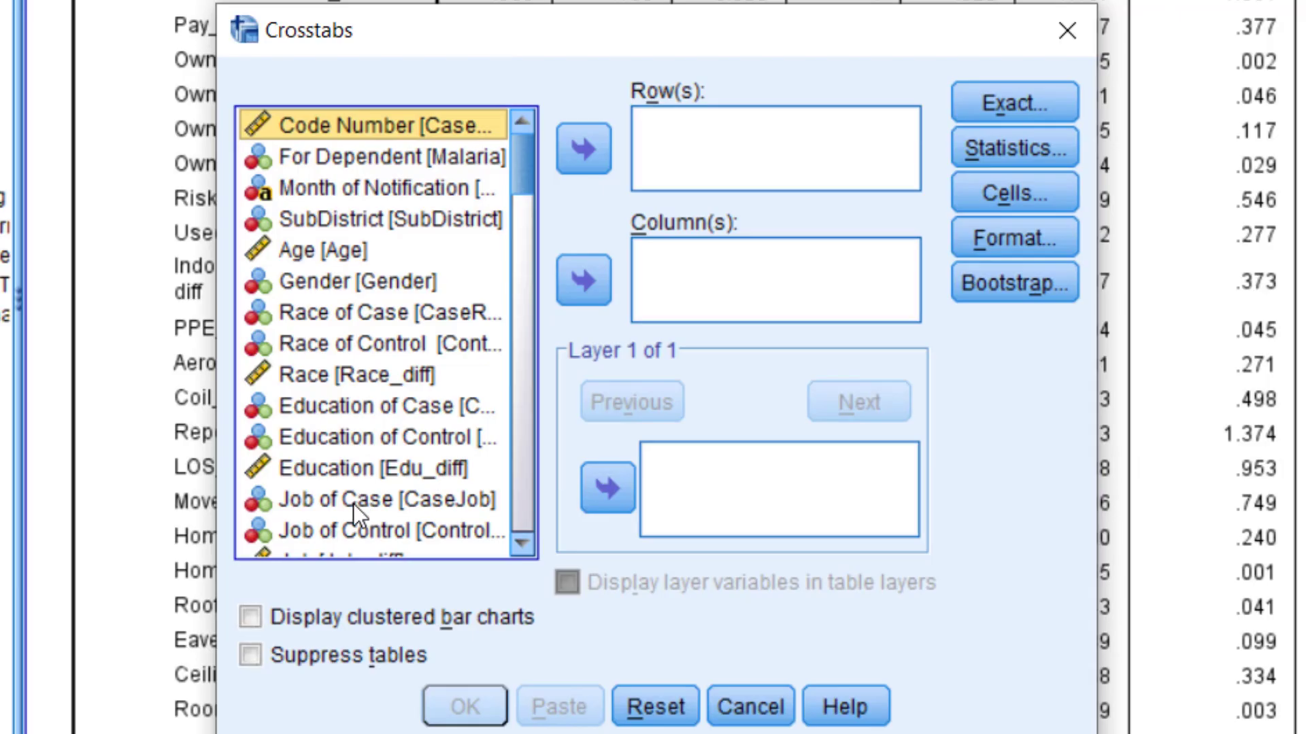
pyautogui.click(356, 492)
pyautogui.click(514, 435)
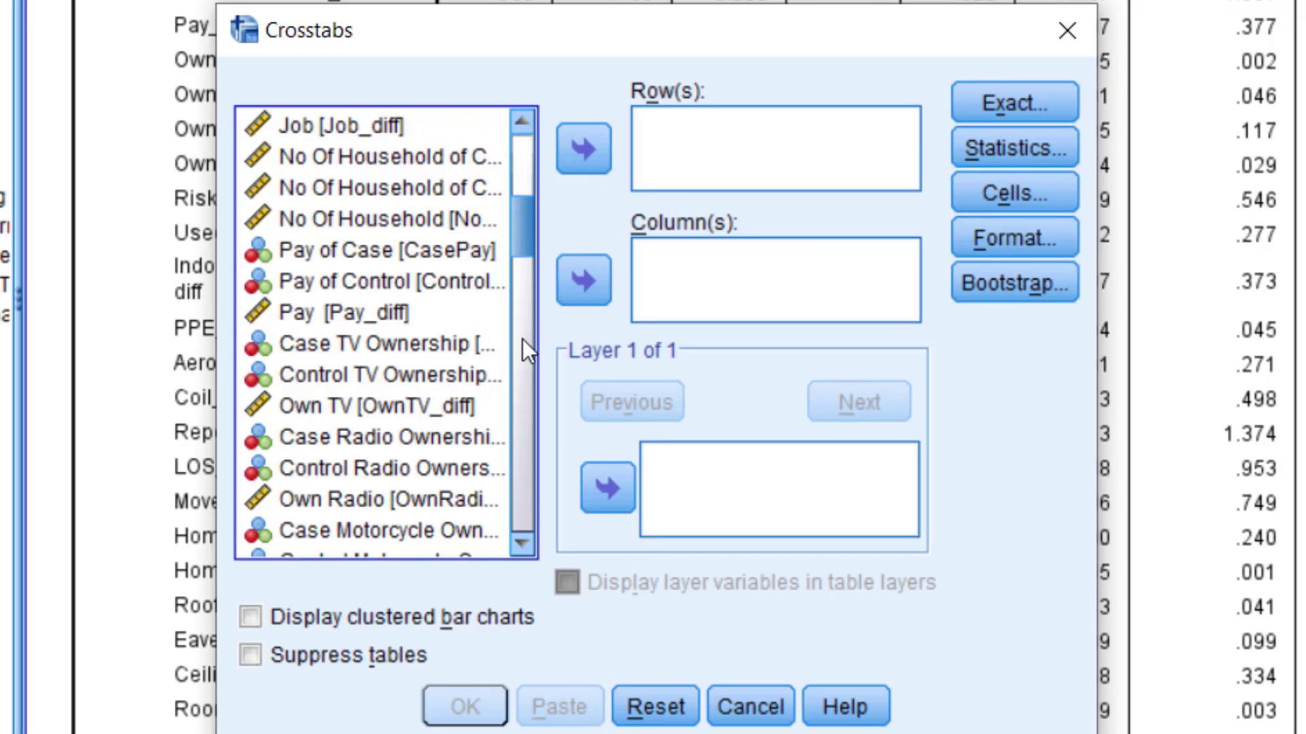
pyautogui.click(582, 282)
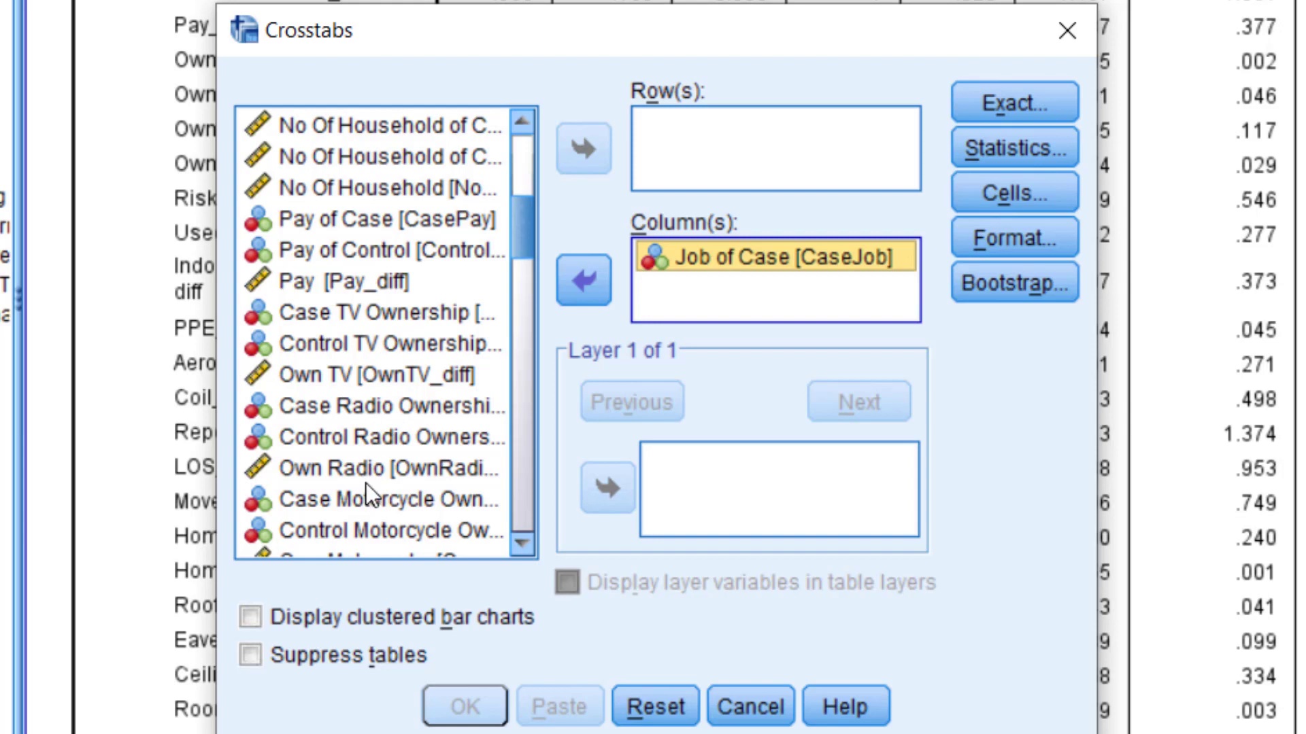
pyautogui.scroll(2, 365, 483)
pyautogui.click(321, 250)
pyautogui.click(583, 149)
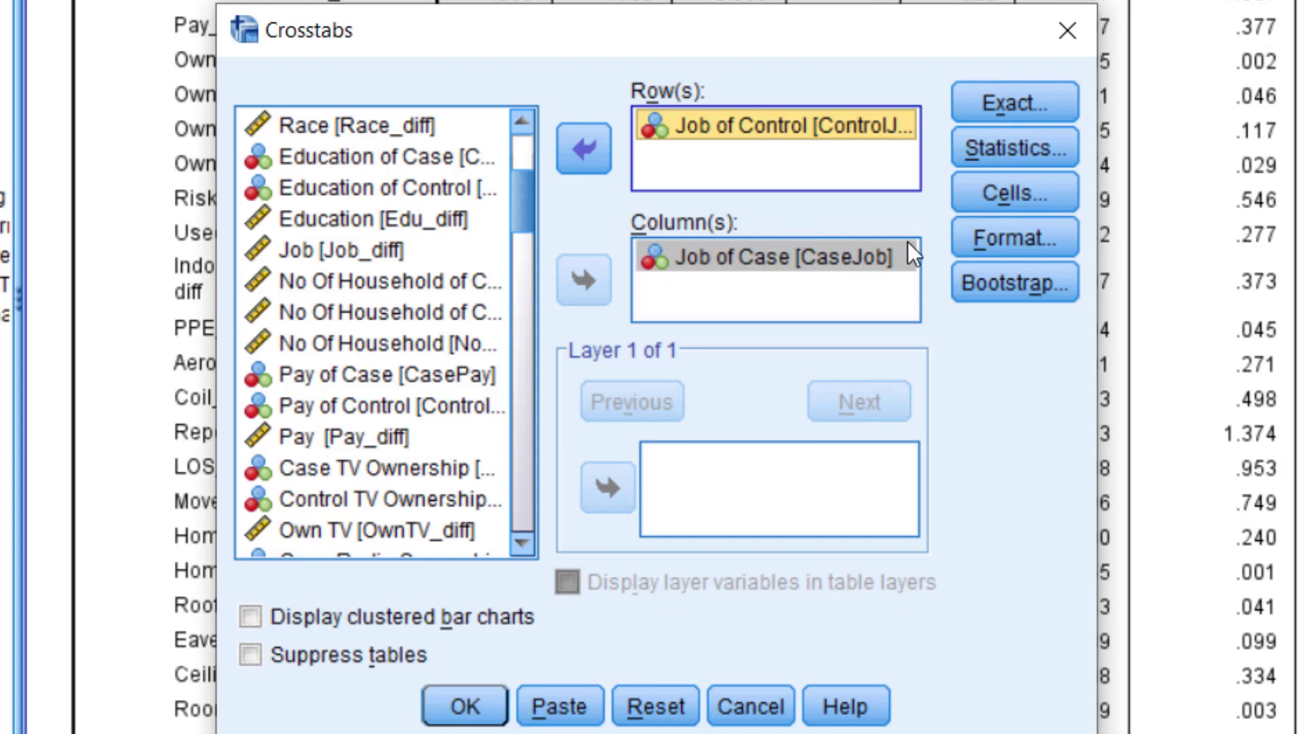
# Show total percentages in the crosstab cell display.
pyautogui.click(927, 239)
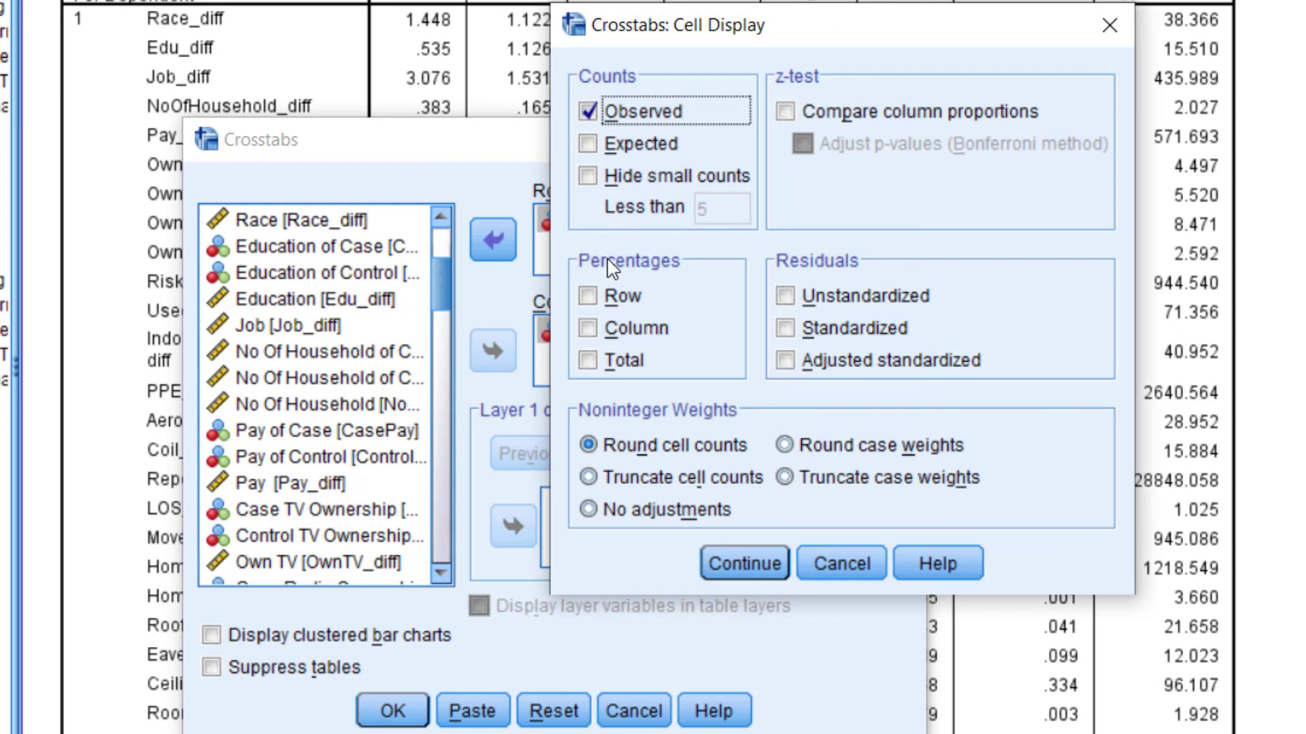
pyautogui.click(587, 359)
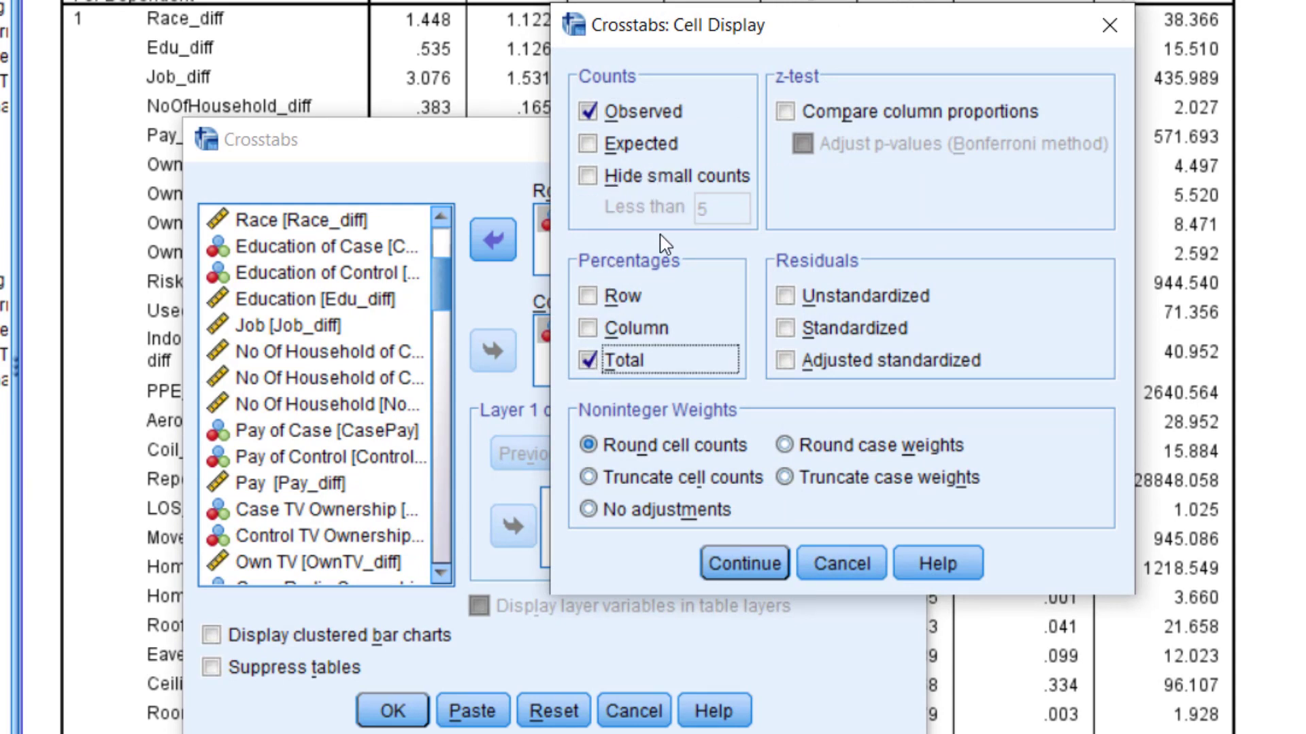
pyautogui.click(589, 359)
pyautogui.click(588, 360)
pyautogui.click(748, 562)
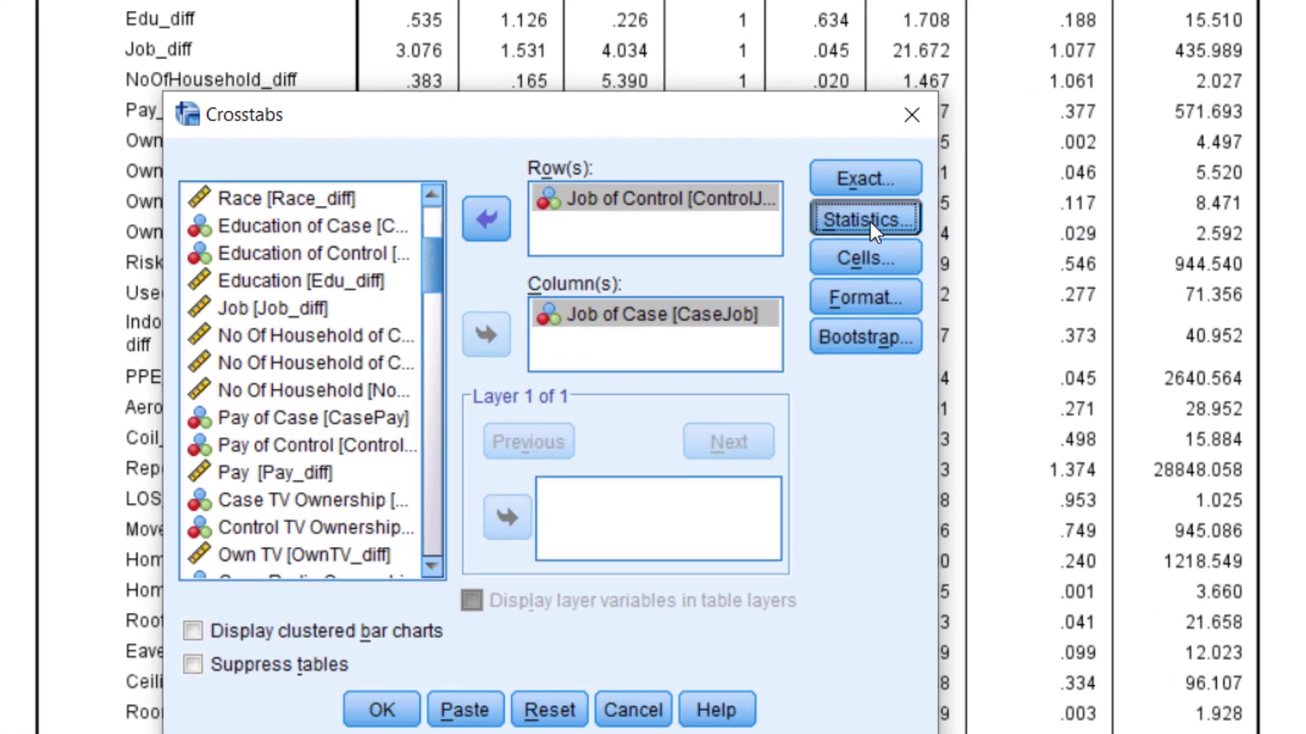
# Request the McNemar statistic and run the crosstabulation.
pyautogui.click(857, 240)
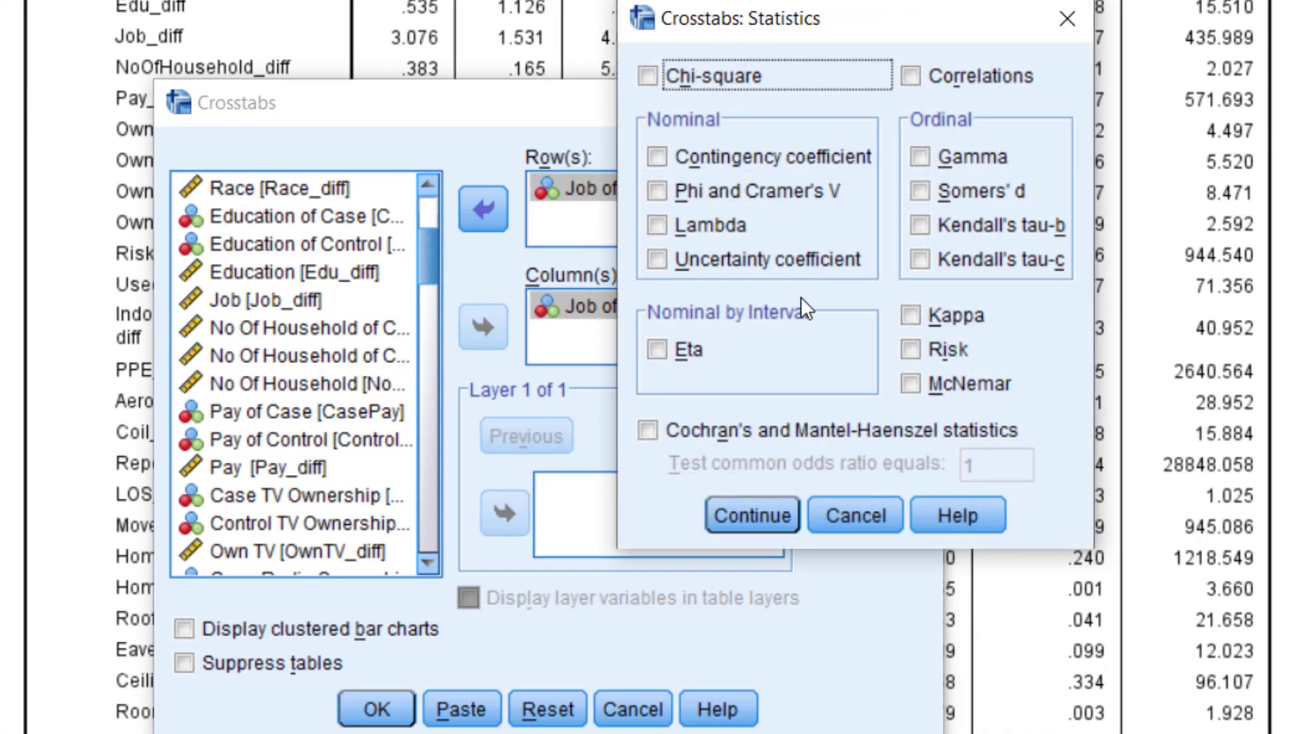
pyautogui.click(912, 392)
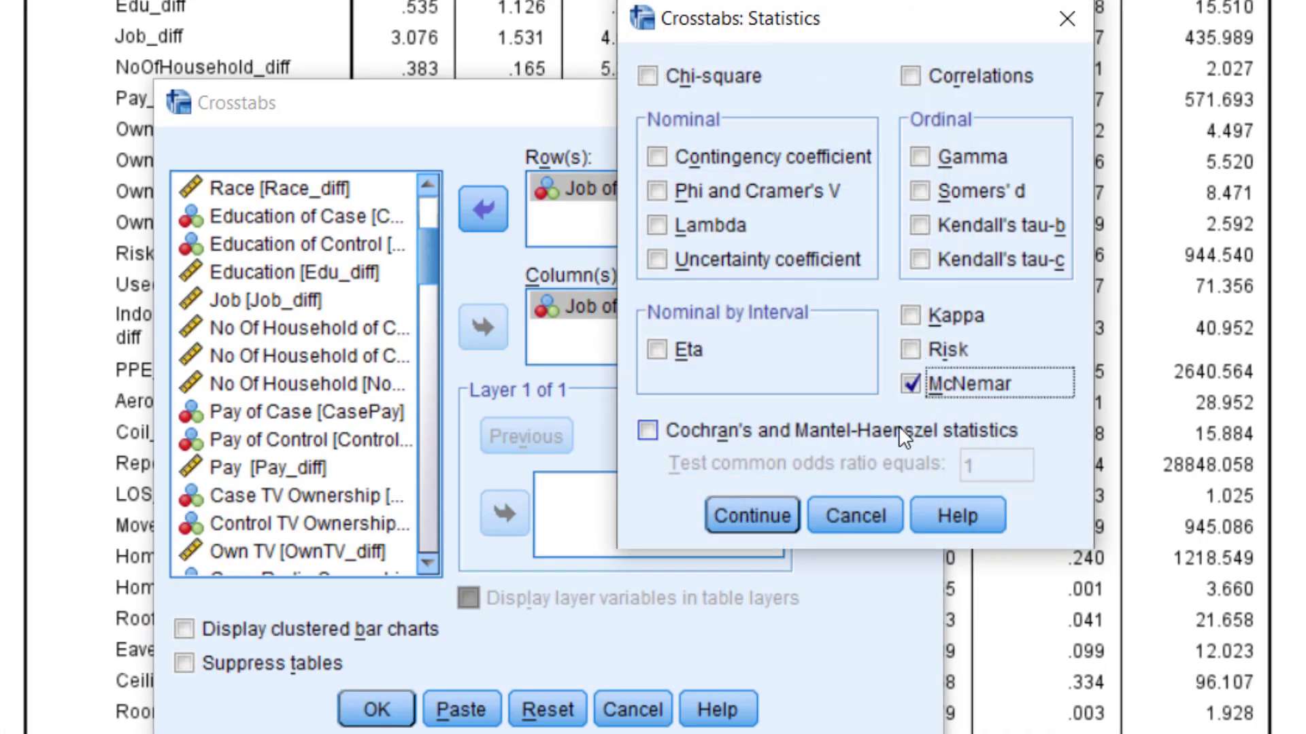
pyautogui.click(781, 528)
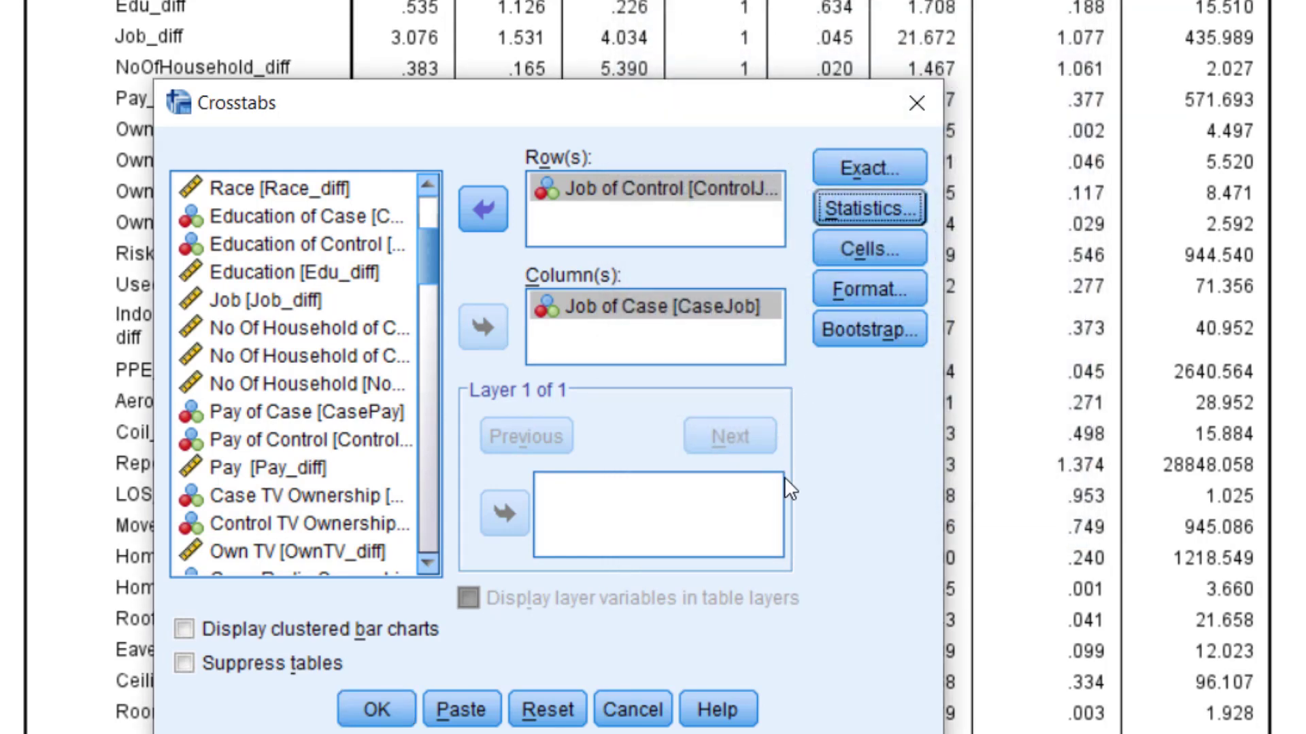
pyautogui.click(376, 709)
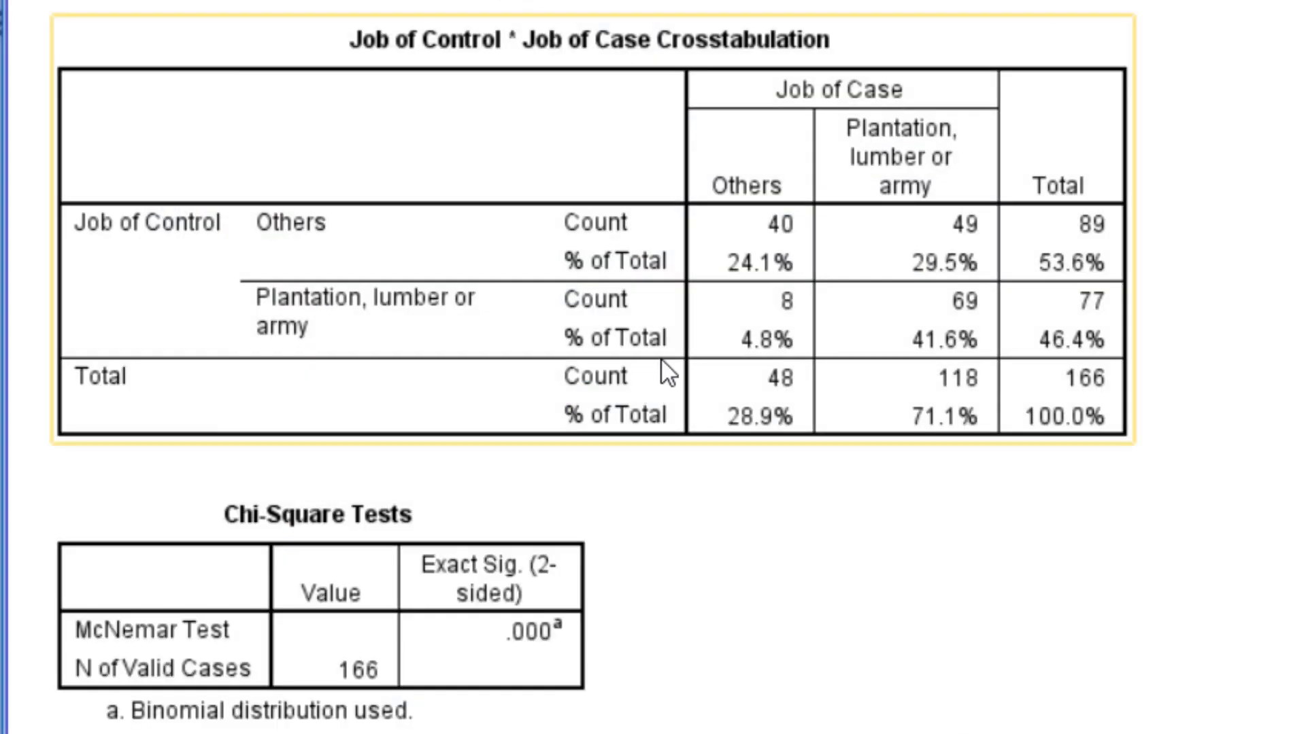